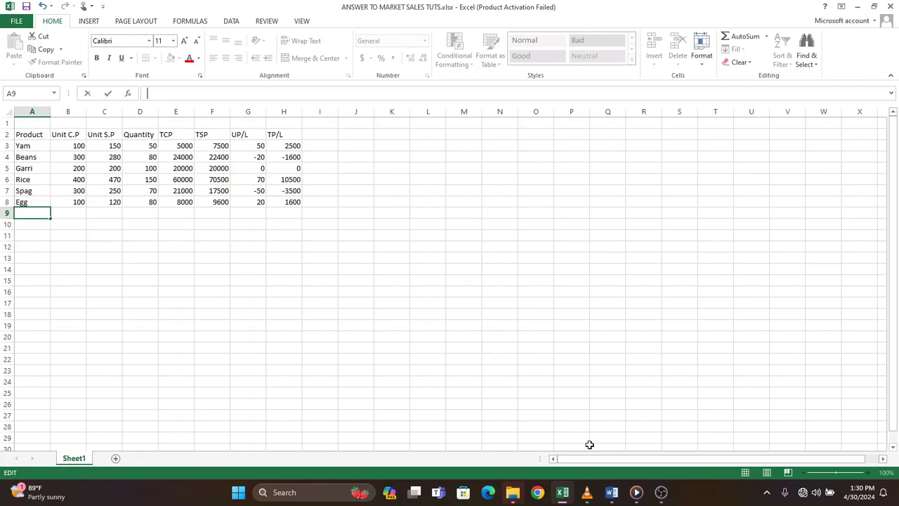
Consult the totals-row task in the Word document, and label cell A9 "Total" in the Excel workbook
click(612, 492)
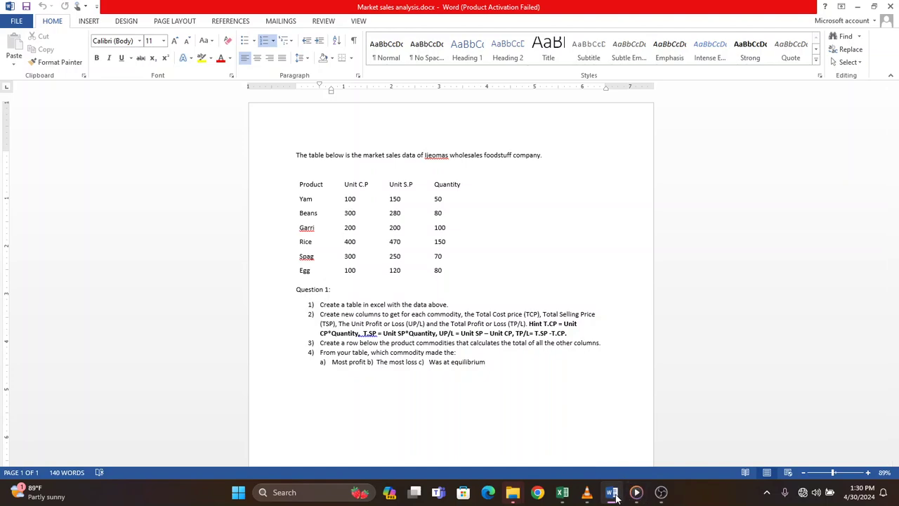
click(613, 493)
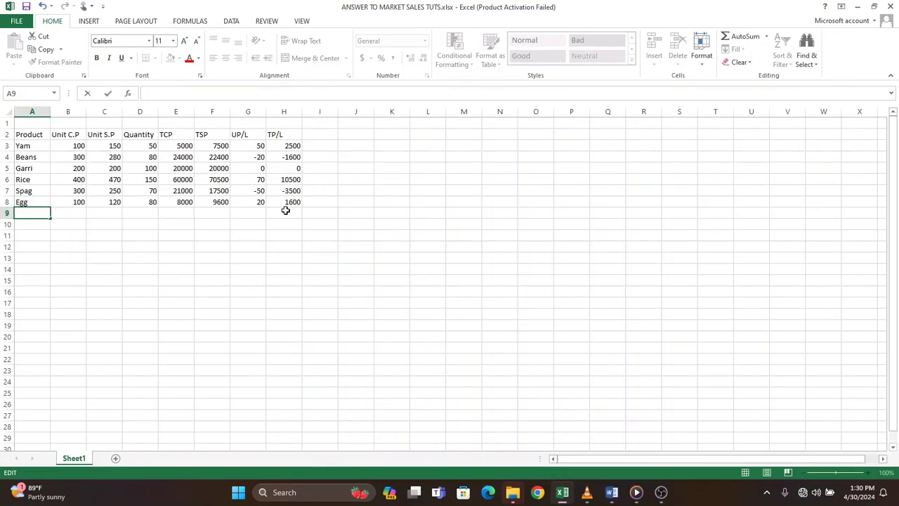
click(612, 492)
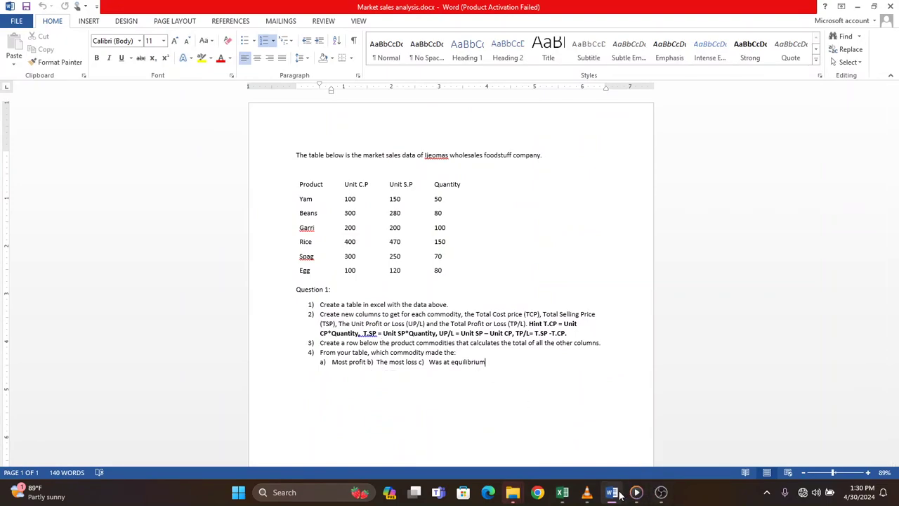
click(612, 494)
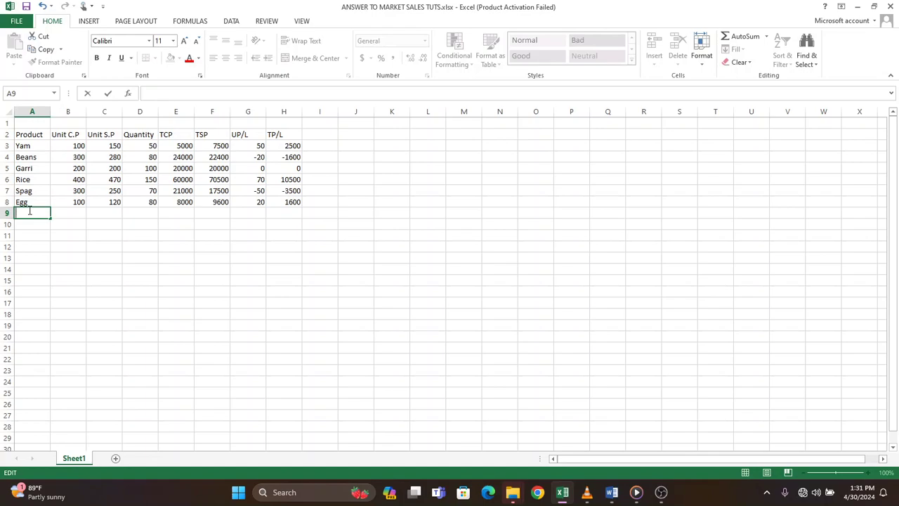
text(T)
key(Caps_Lock)
text(ot)
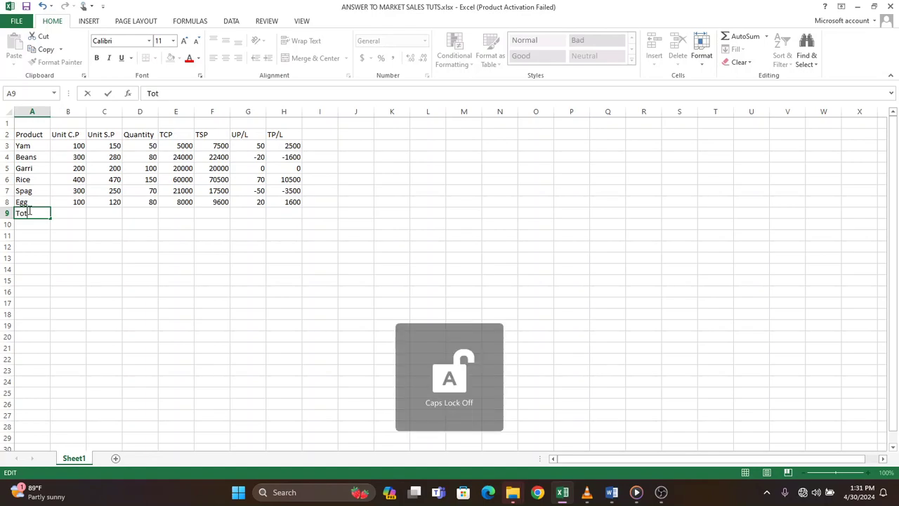
text(al)
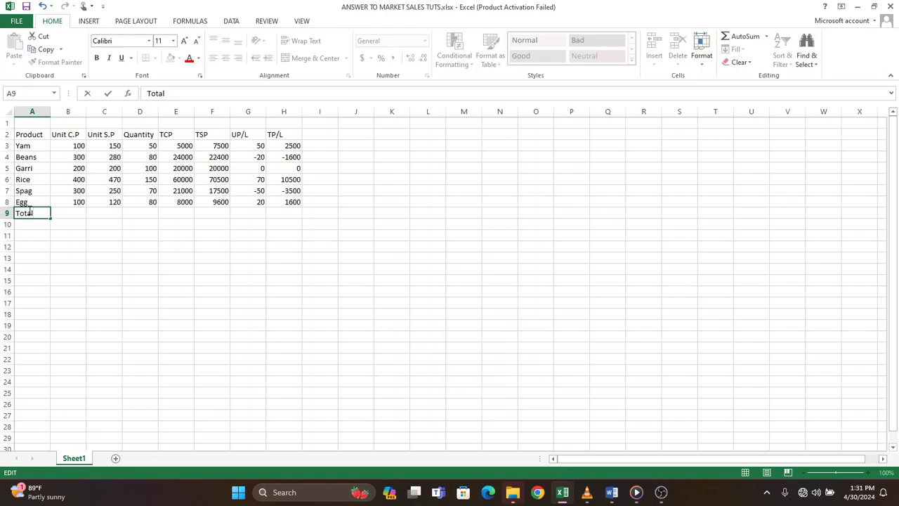
click(70, 213)
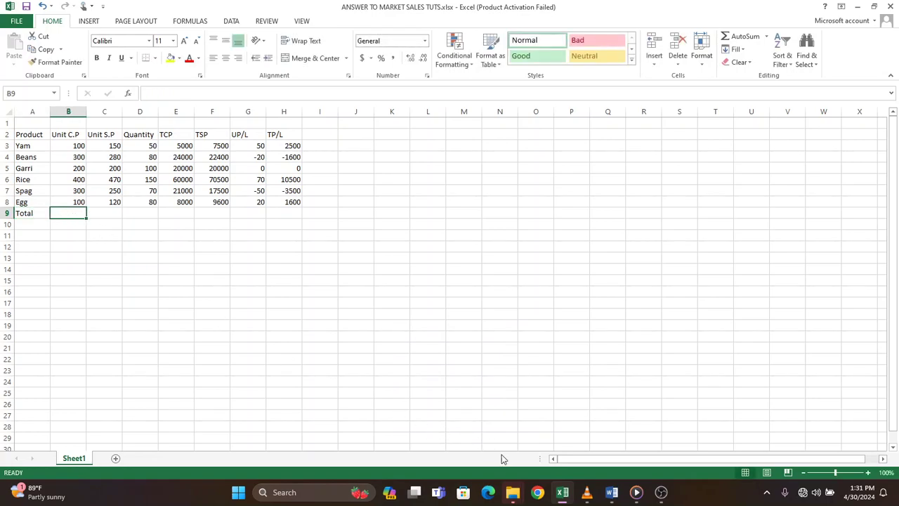
Recheck the task in Word, and total the Unit C.P column in Excel cell B9 with =SUM(B3:B8)
click(612, 492)
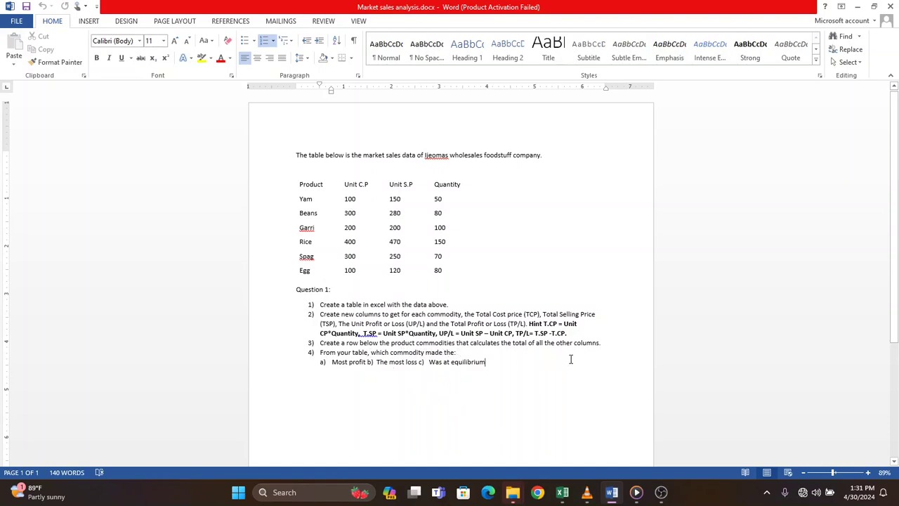
mouse_move(616, 497)
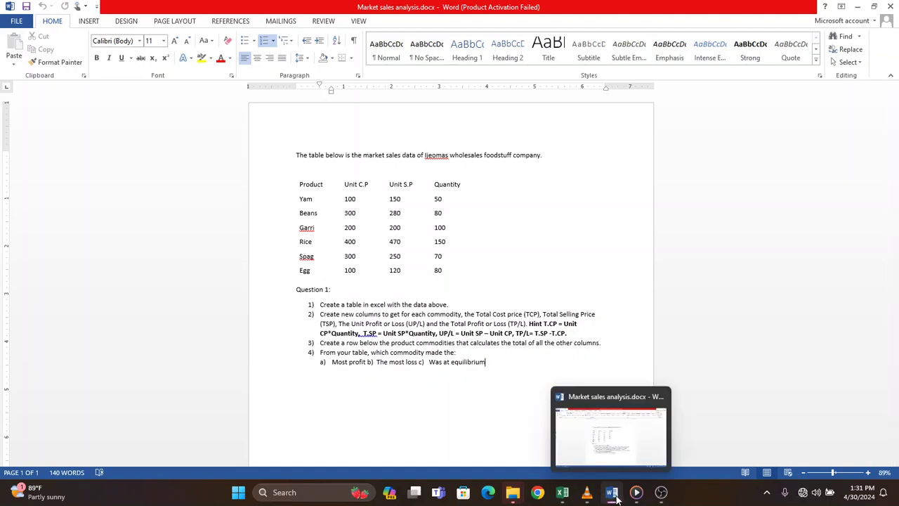
click(563, 492)
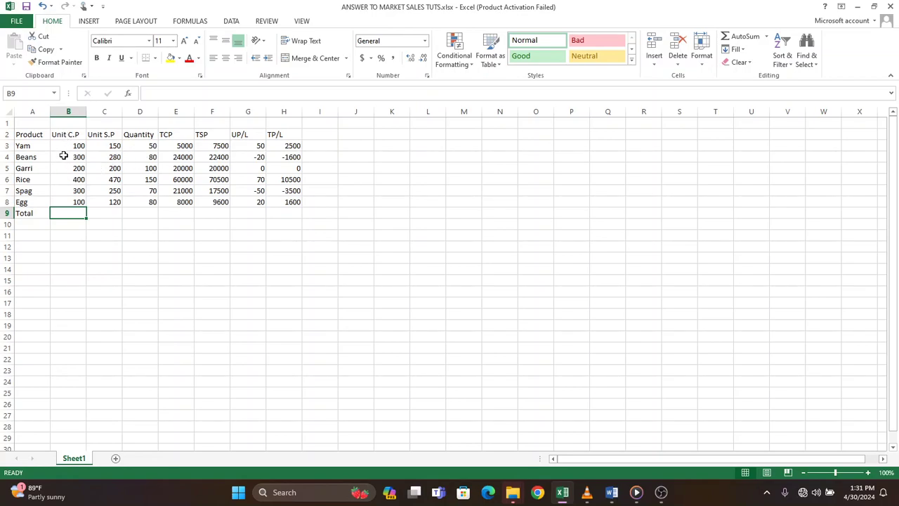
double_click(65, 213)
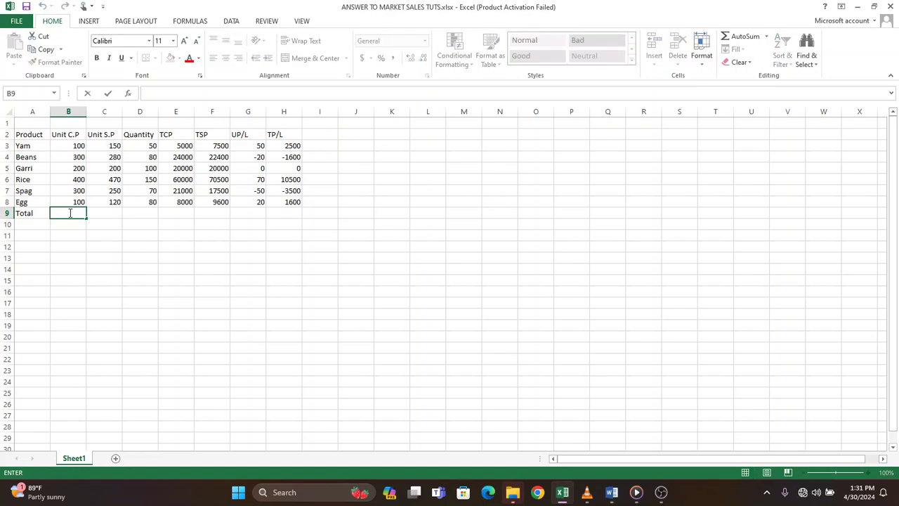
text(=)
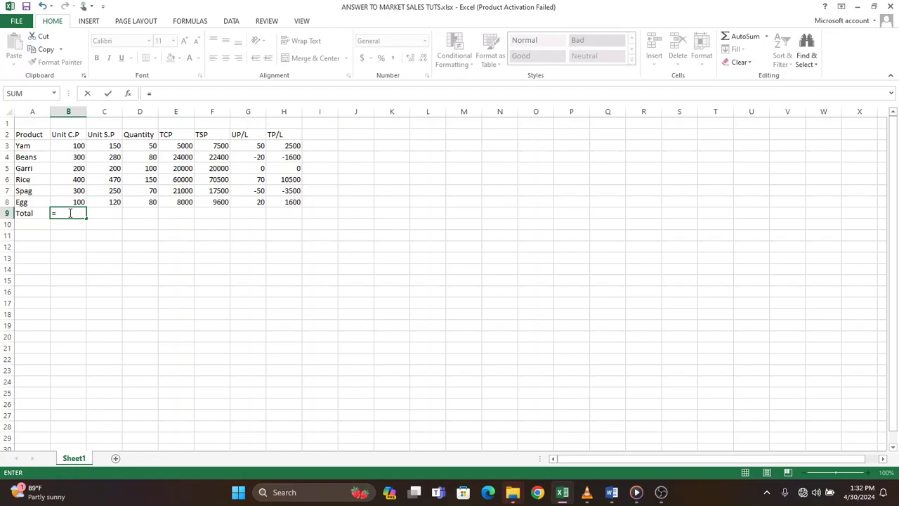
text(s)
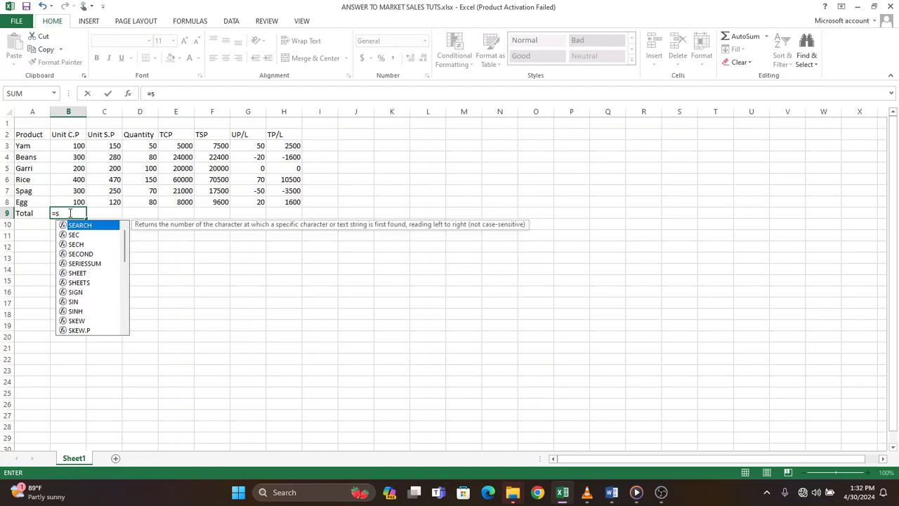
text(um)
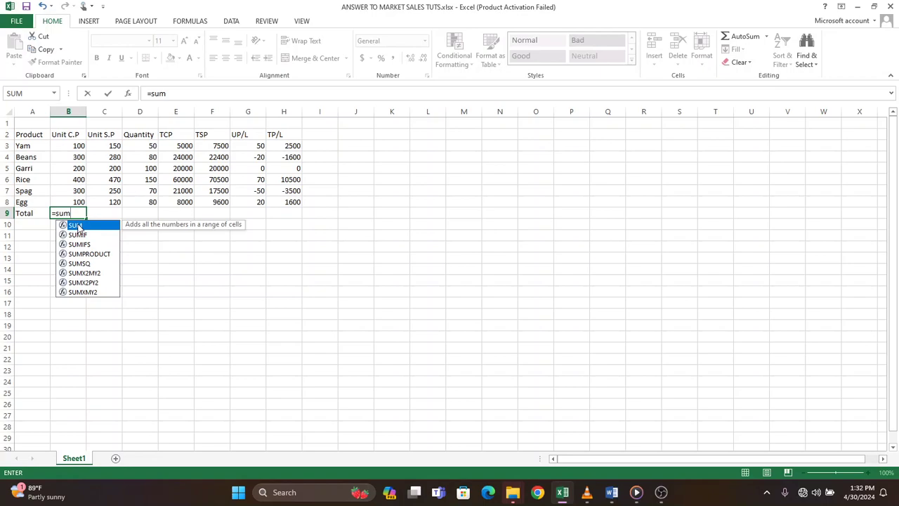
double_click(79, 227)
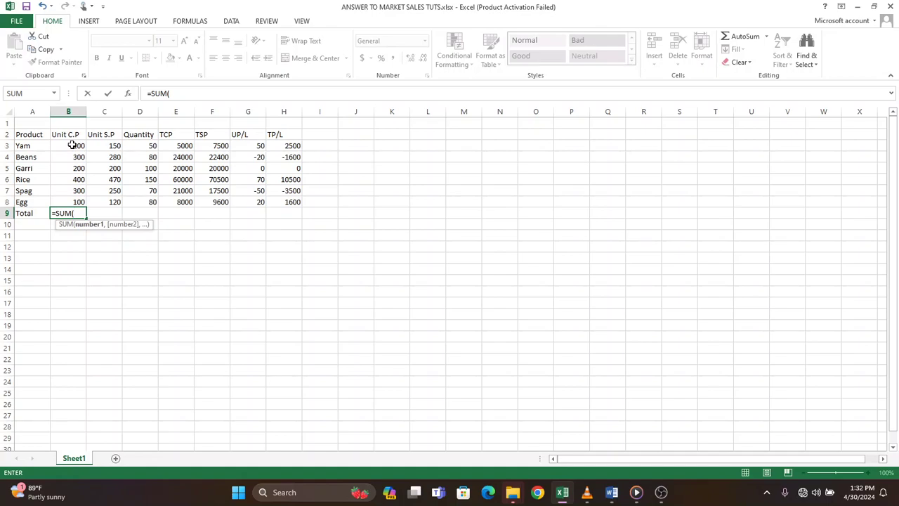
click(72, 145)
drag(72, 144, 68, 202)
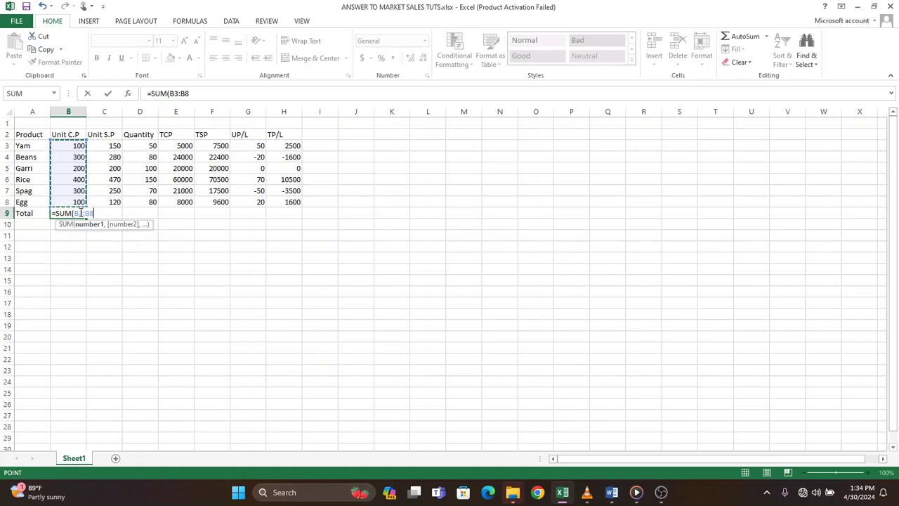
key(Return)
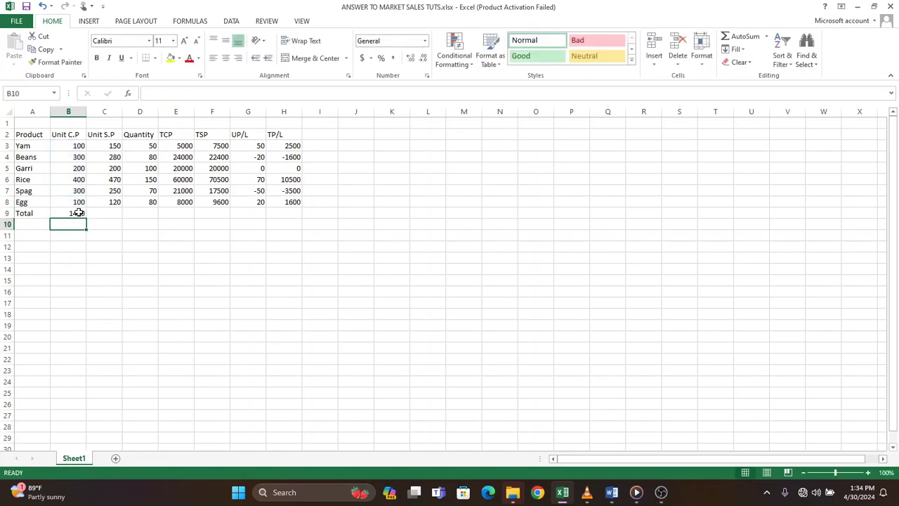
Copy the Unit C.P total formula from B9 across the Total row through H9, and check the copied formula in C9
click(76, 212)
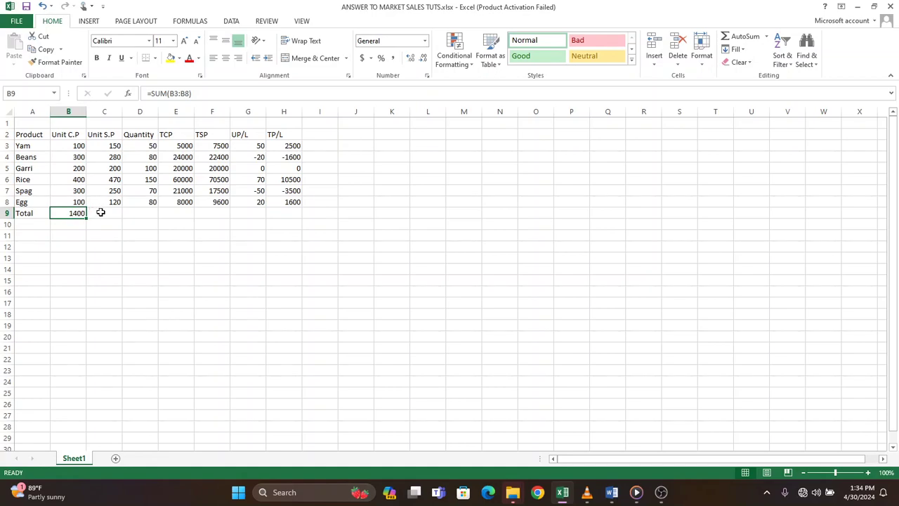
click(107, 214)
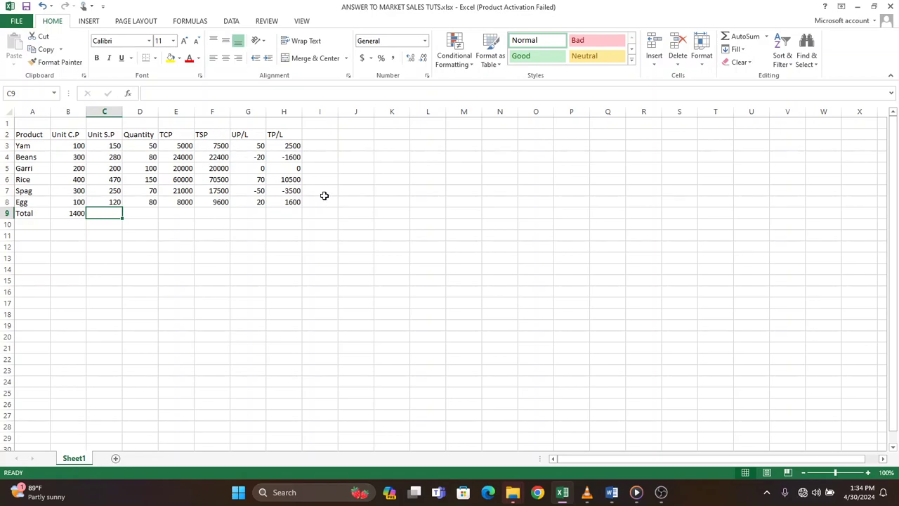
click(76, 213)
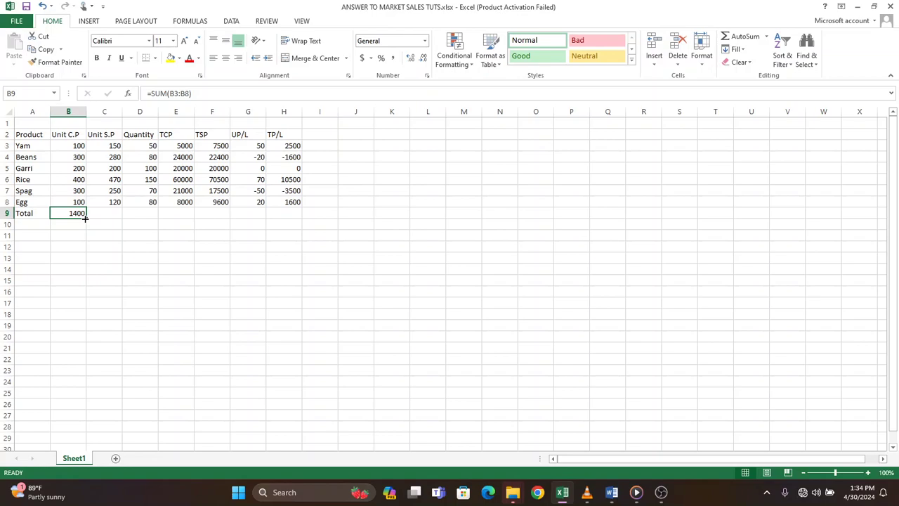
drag(85, 219, 291, 217)
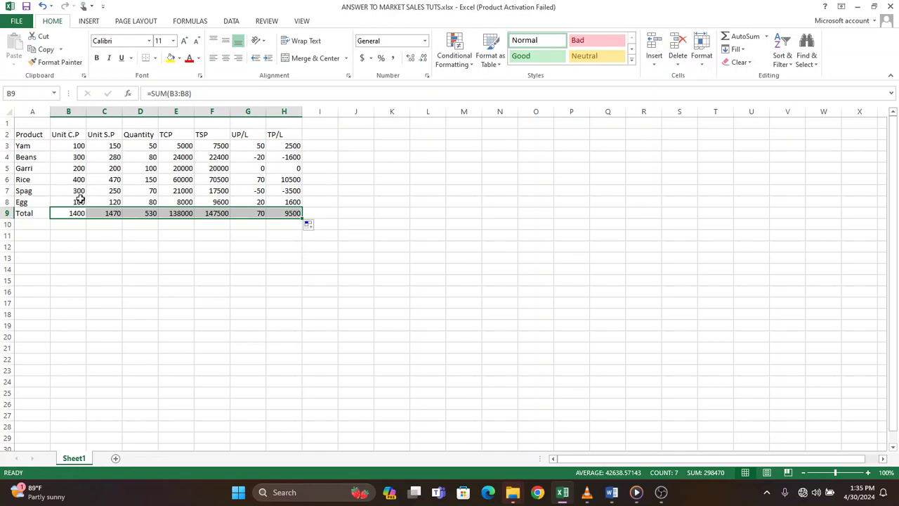
click(106, 213)
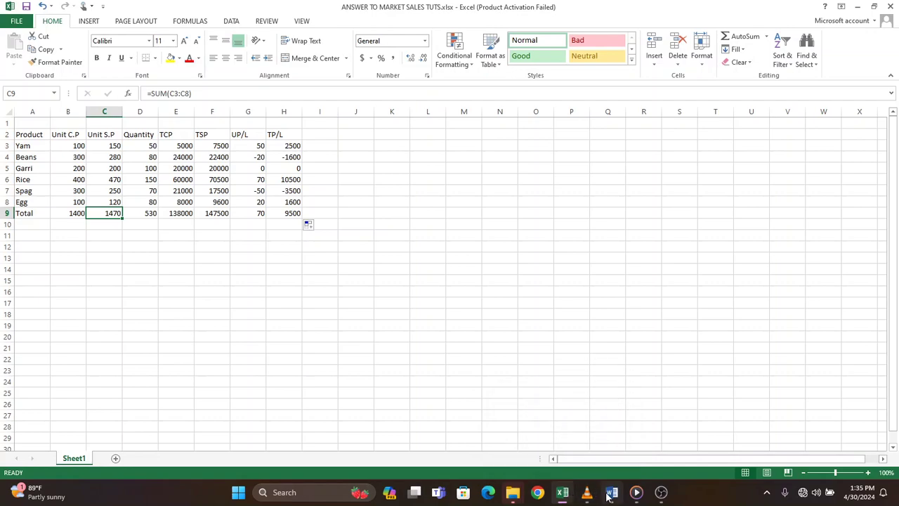
Read question 4 in the Word document, and enter the label "most profit" in cell A12 of the Excel workbook
mouse_move(609, 496)
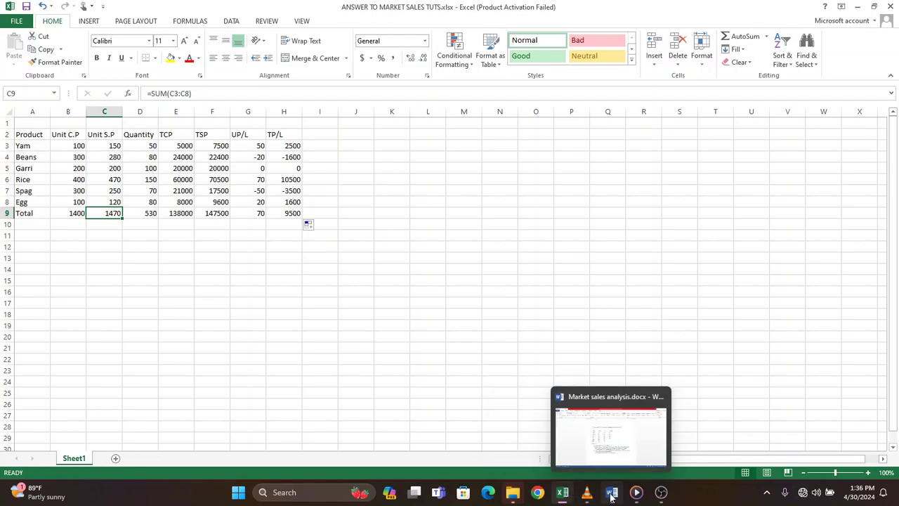
click(611, 496)
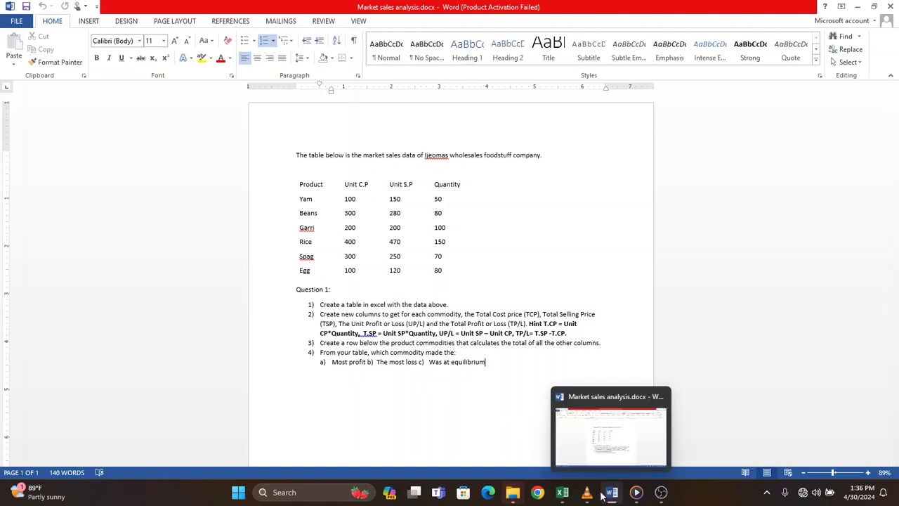
mouse_move(564, 490)
click(550, 447)
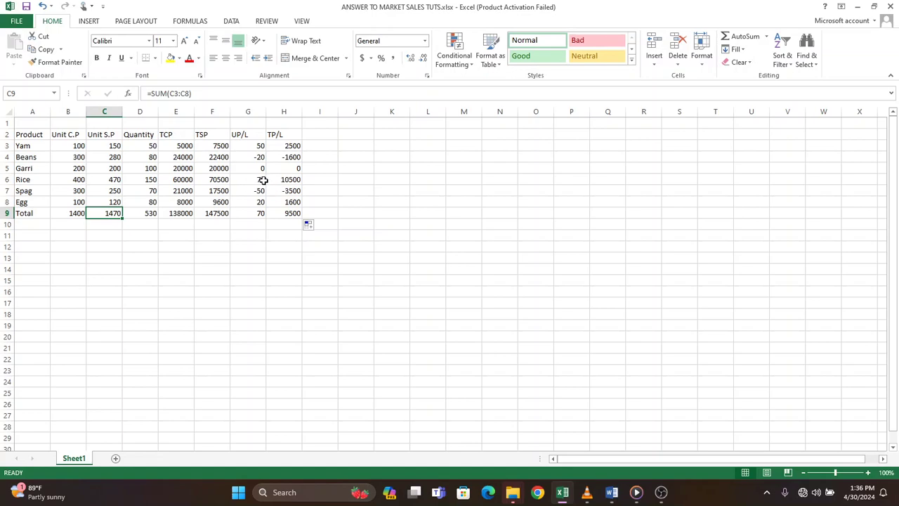
click(35, 244)
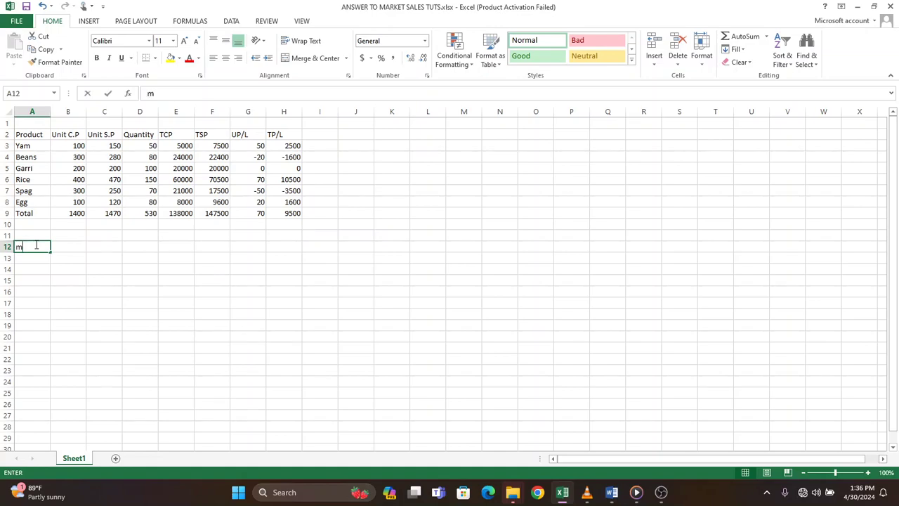
text(most profit)
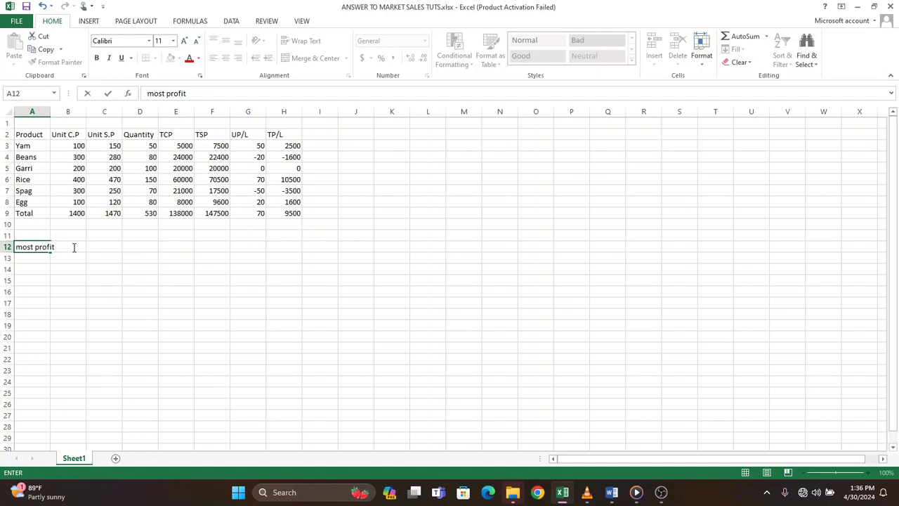
click(93, 278)
Enter "Rice" in B12 as the most profitable commodity, and widen column A to fit the "most profit" label
click(76, 246)
key(Caps_Lock)
text(R)
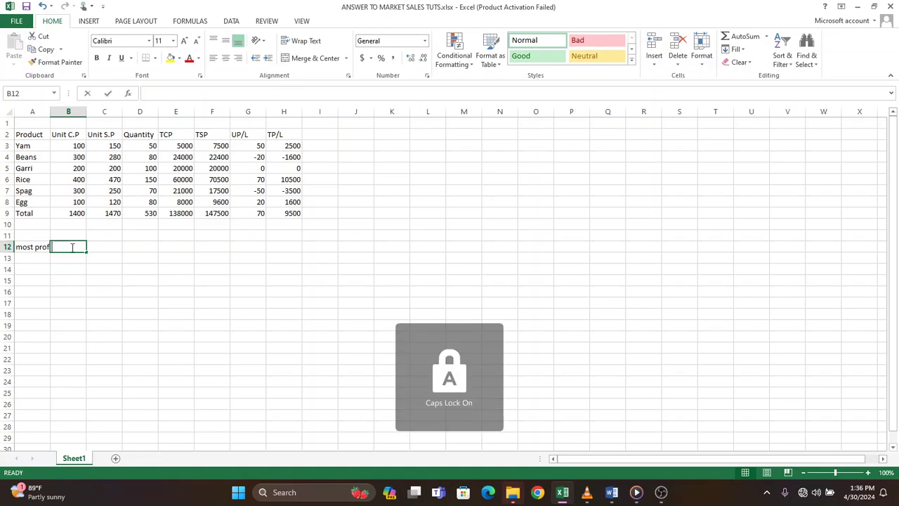
key(Caps_Lock)
text(ice)
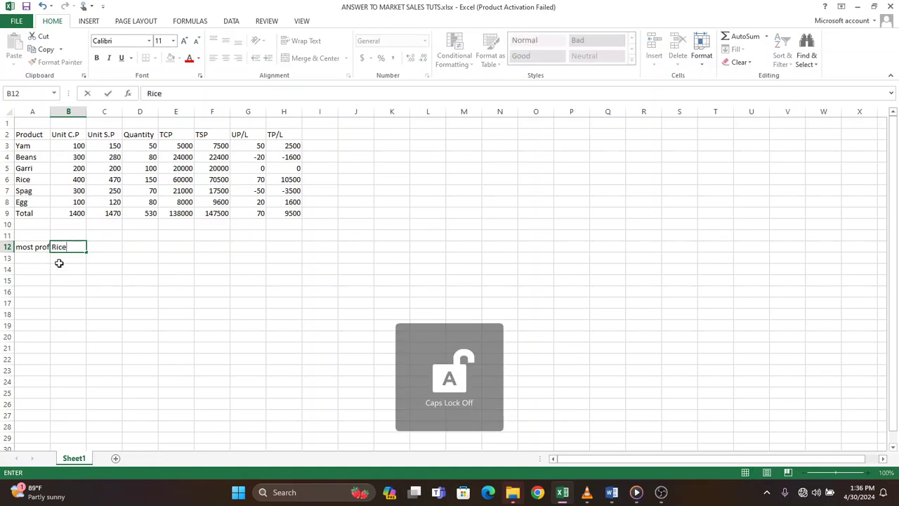
click(66, 281)
drag(50, 111, 57, 112)
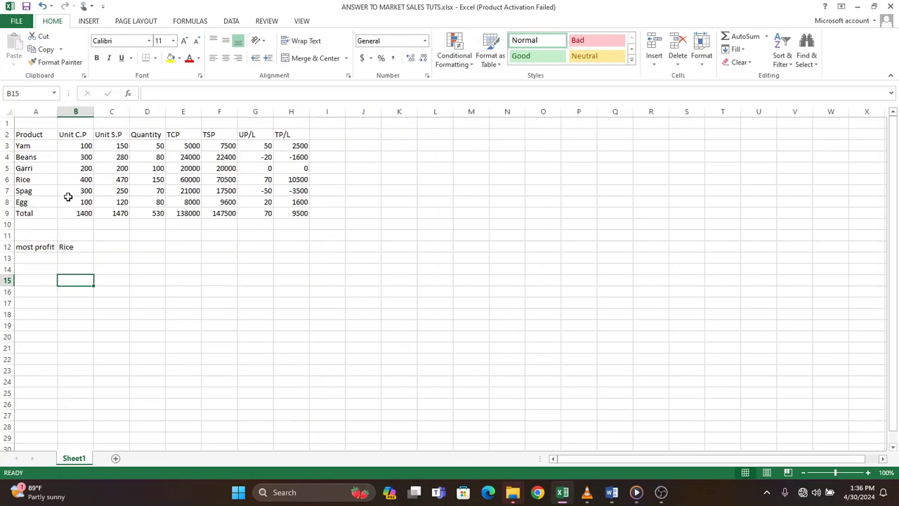
Recheck question 4 in Word, and enter the label "most loss" in Excel cell A13
click(64, 260)
click(40, 261)
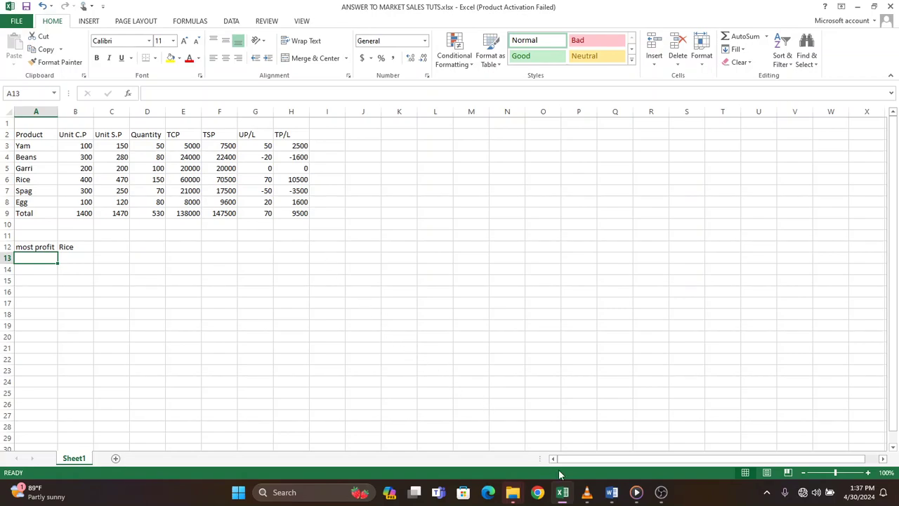
click(611, 492)
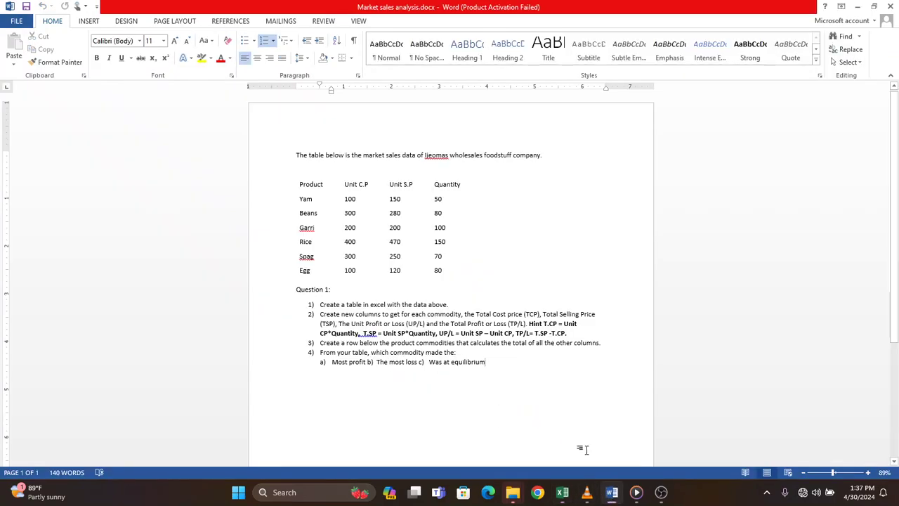
mouse_move(613, 493)
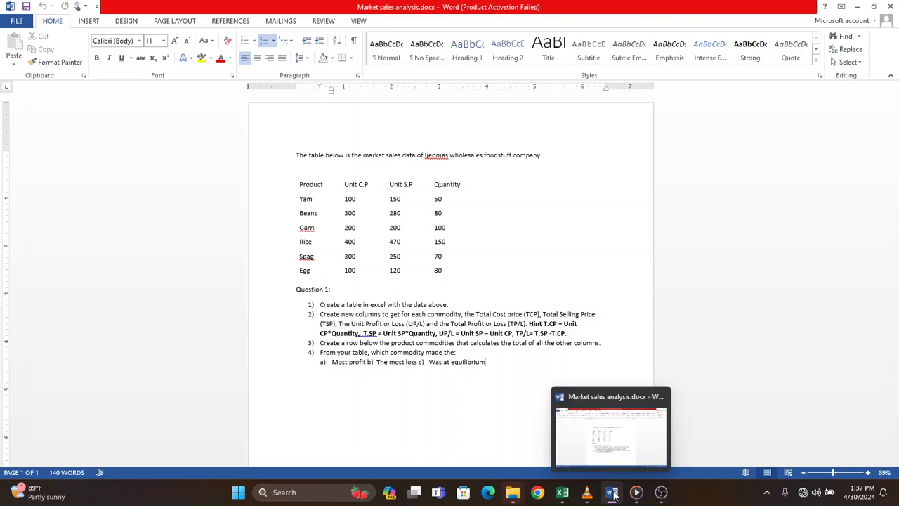
mouse_move(562, 492)
click(559, 454)
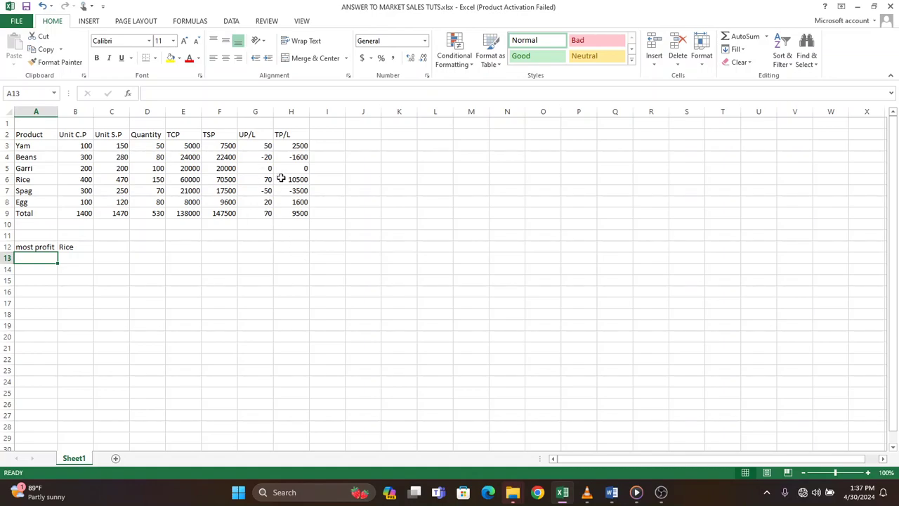
double_click(34, 256)
text(most loss)
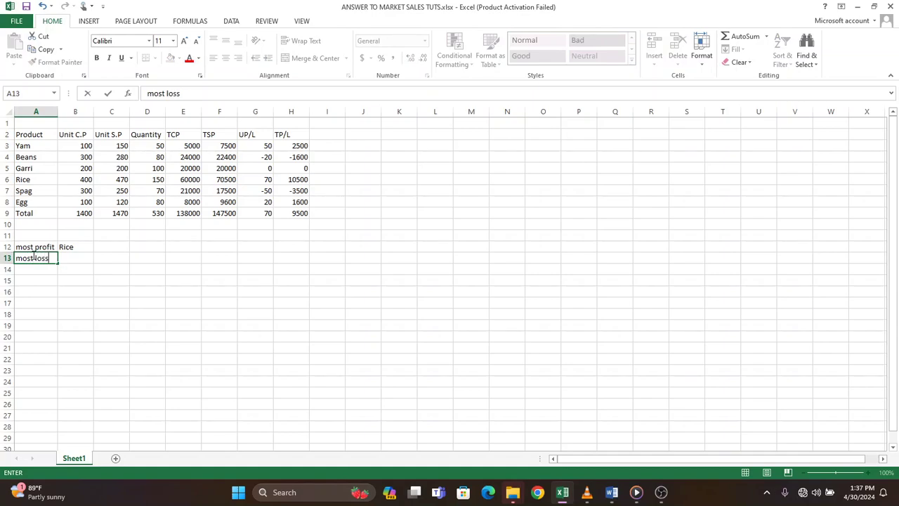
Enter "Spag" in B13 as the commodity with the most loss
click(71, 260)
key(Caps_Lock)
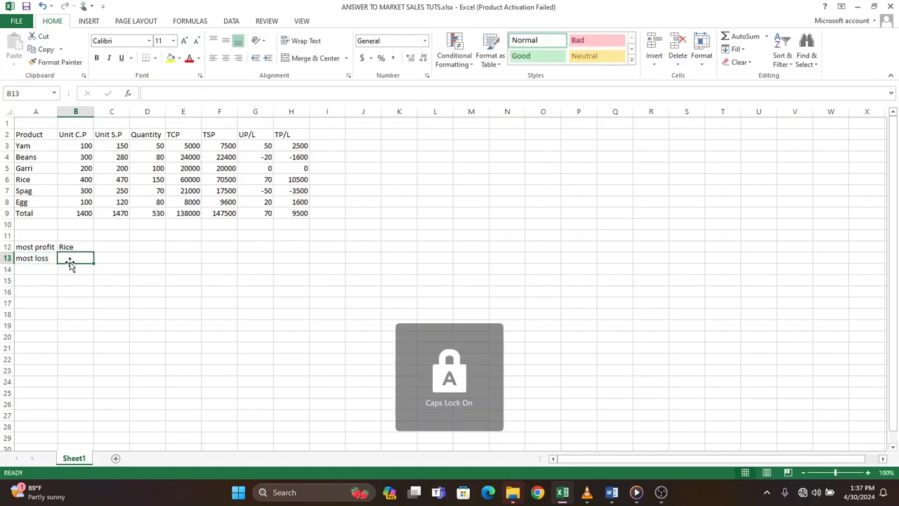
text(S)
key(Caps_Lock)
text(pag)
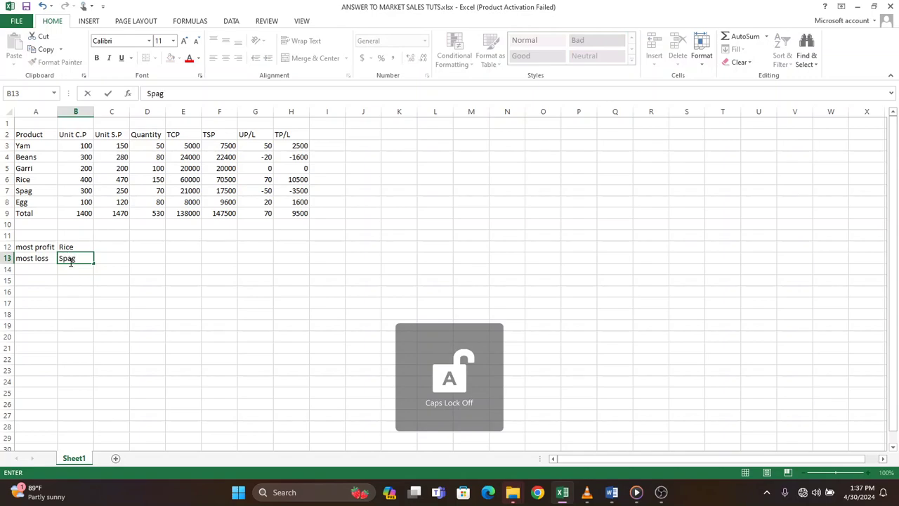
click(30, 271)
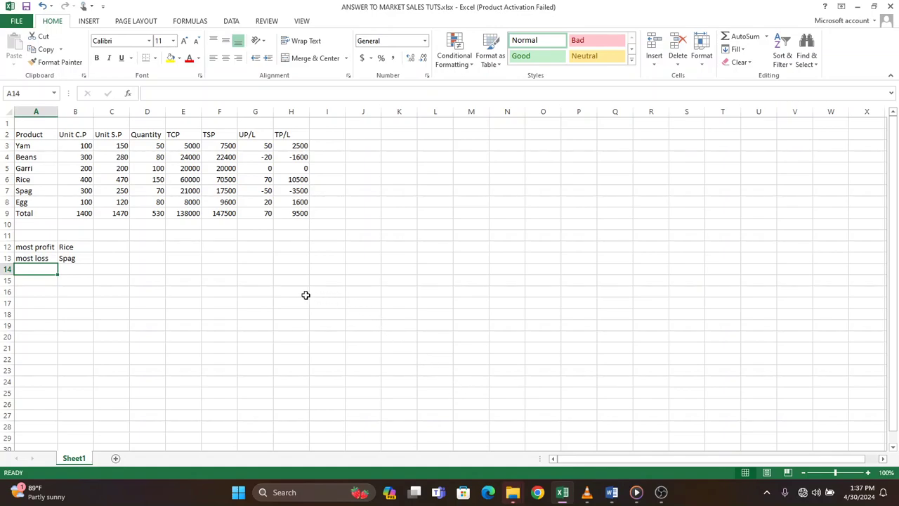
Reread question 4c in the Word document, and examine the Garri row's values and its UP/L and TP/L cells in the Excel workbook
mouse_move(613, 493)
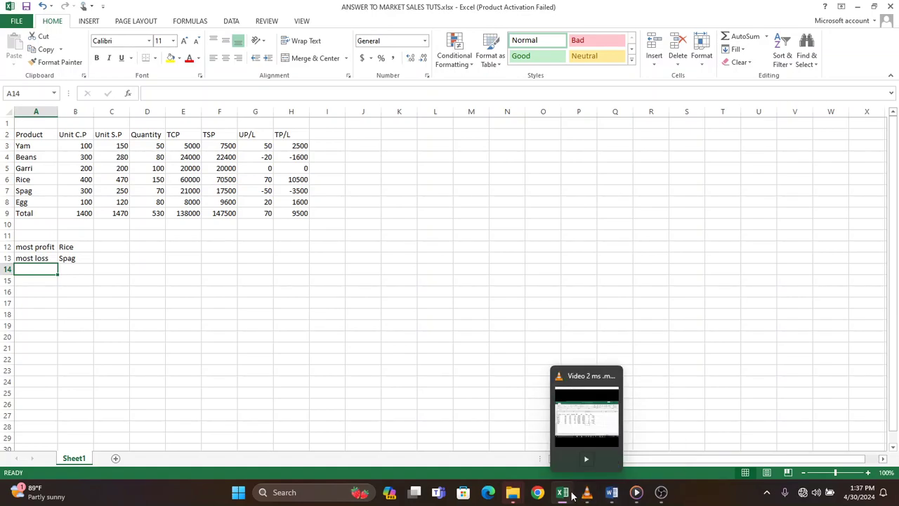
mouse_move(562, 493)
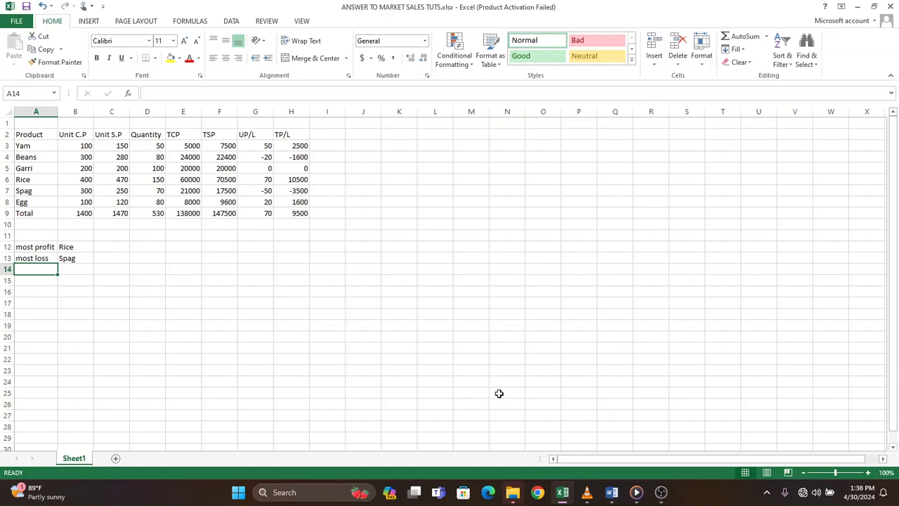
click(611, 493)
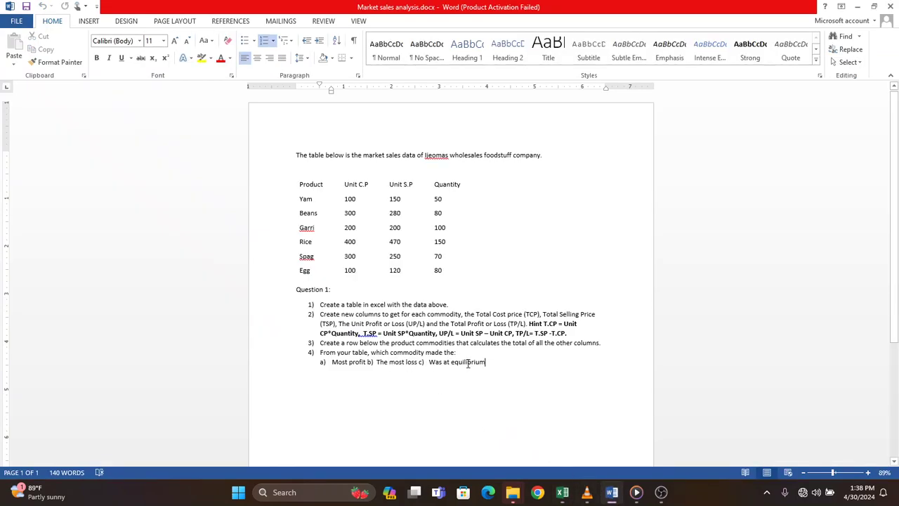
mouse_move(614, 496)
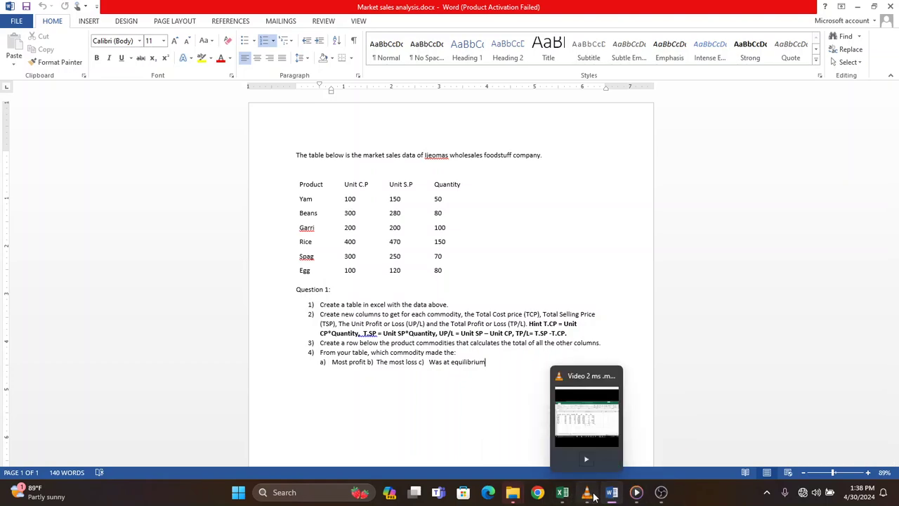
click(562, 493)
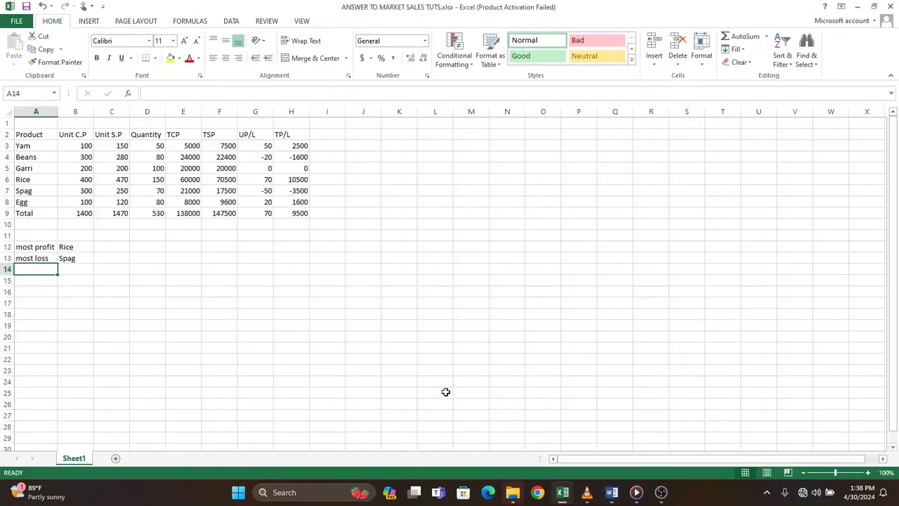
click(24, 170)
drag(24, 169, 230, 169)
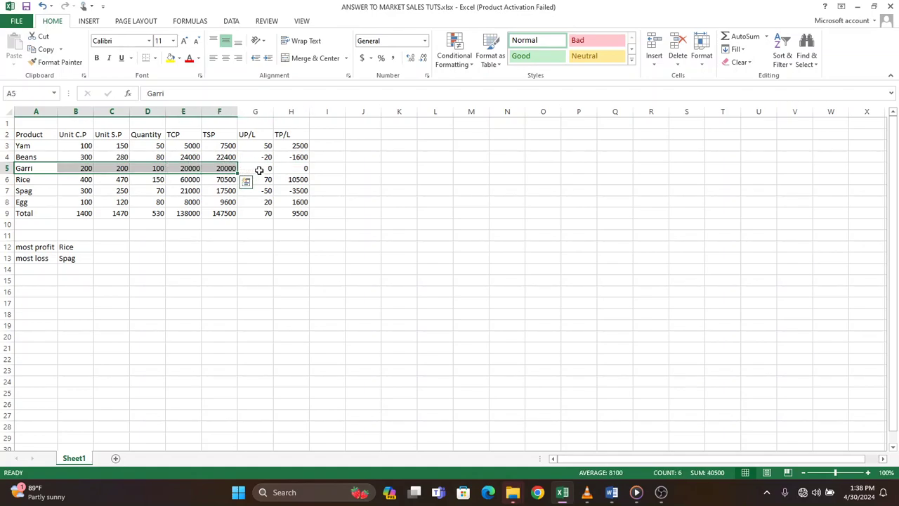
click(257, 169)
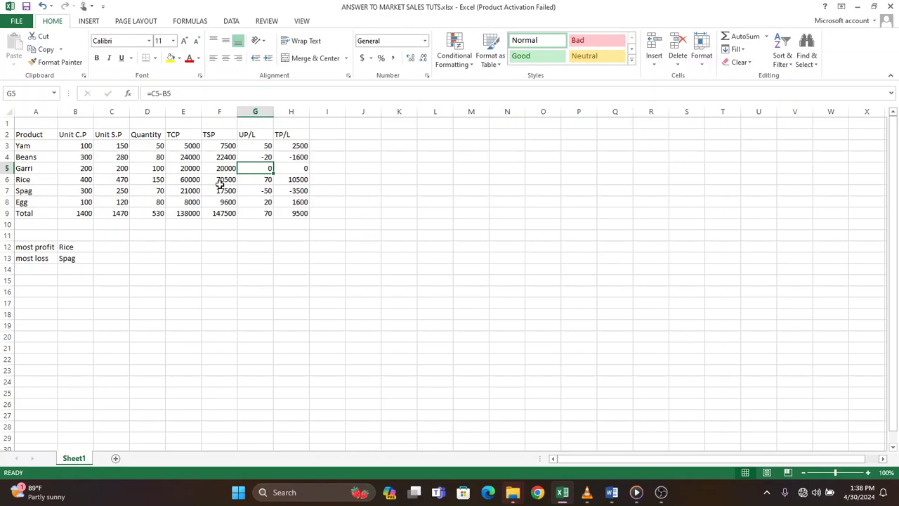
click(293, 170)
Enter the label "Equil" in cell A14 below the "most loss" label
click(36, 267)
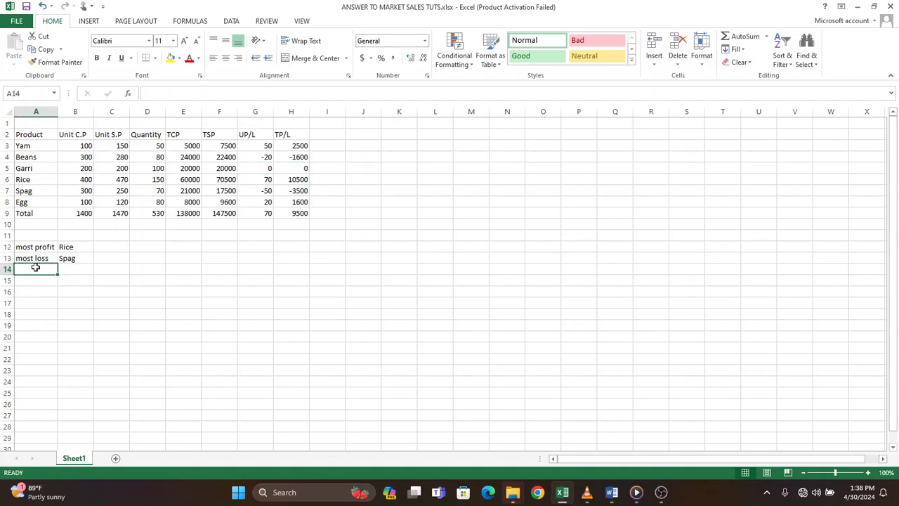
key(Caps_Lock)
text(E)
key(Caps_Lock)
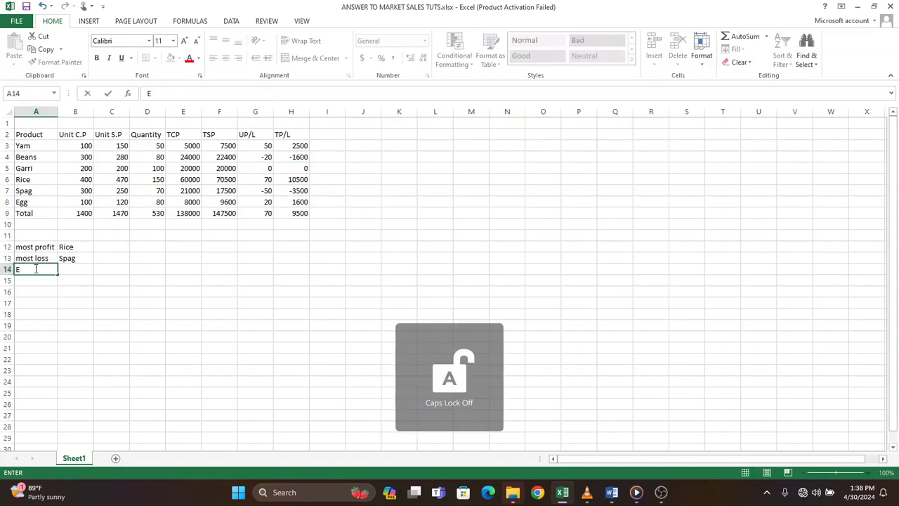
text(qull)
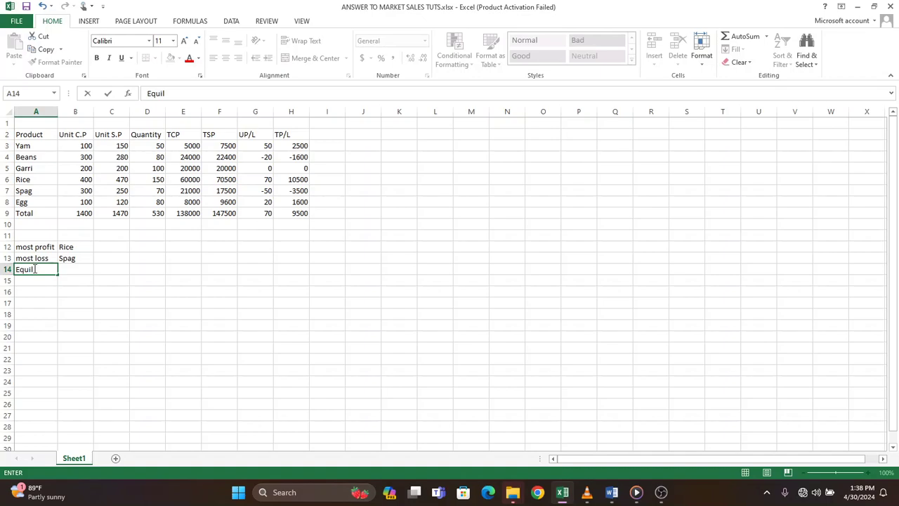
Enter "Garri" in B14 as the commodity at equilibrium
click(74, 268)
key(Caps_Lock)
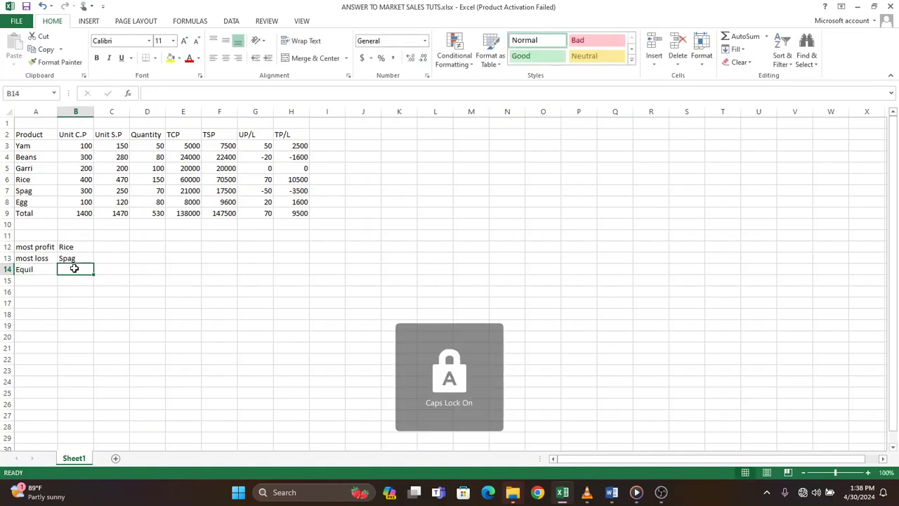
text(G)
key(Caps_Lock)
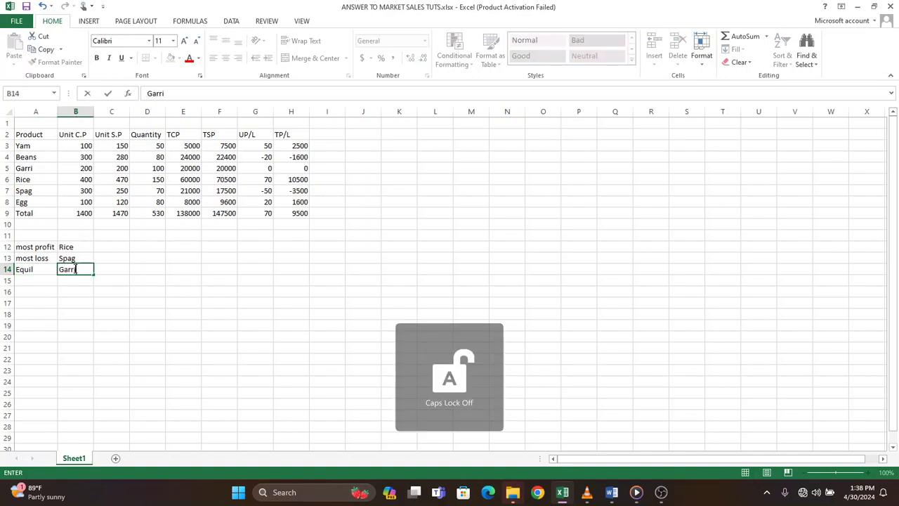
click(121, 279)
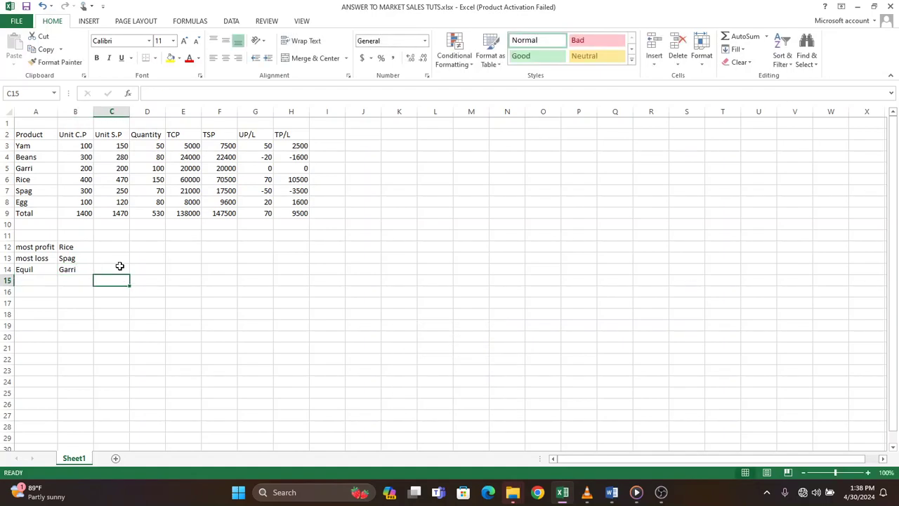
Review the questions in the Word document, and merge and center cells A1:H1 above the table in the Excel workbook
mouse_move(639, 496)
click(612, 492)
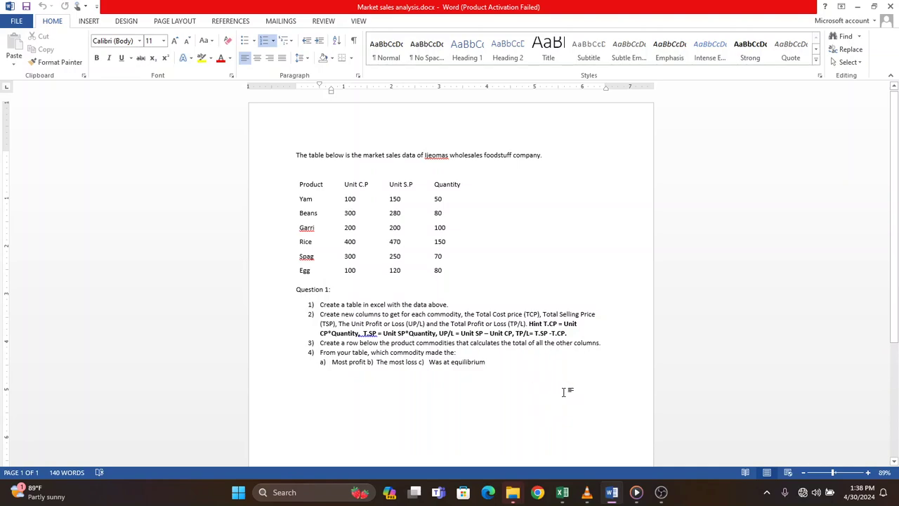
click(611, 492)
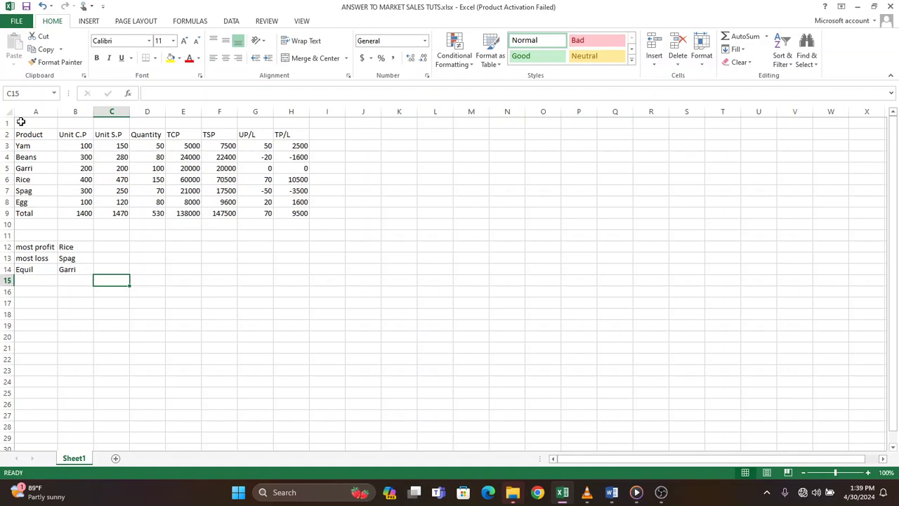
drag(21, 122, 293, 125)
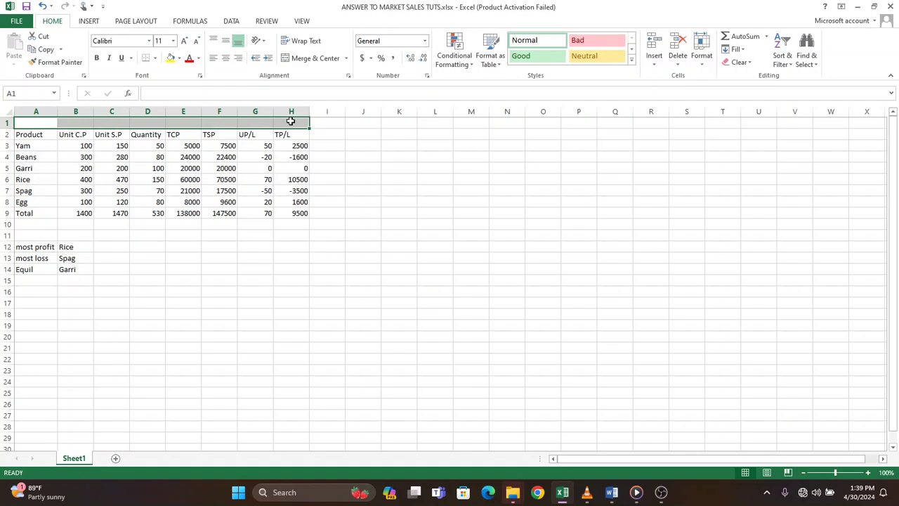
click(303, 59)
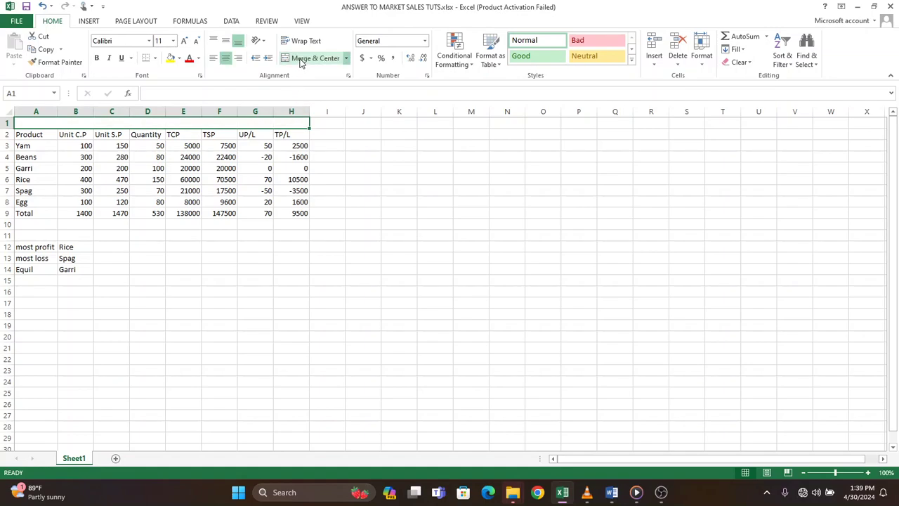
Enter the title "IJEOMA SALES ANALYSIS" in the merged cell above the table
double_click(192, 122)
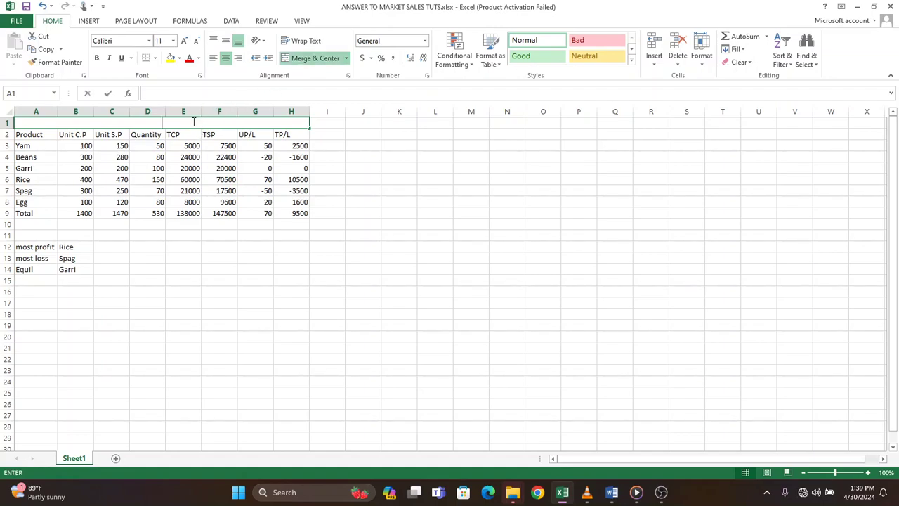
key(Caps_Lock)
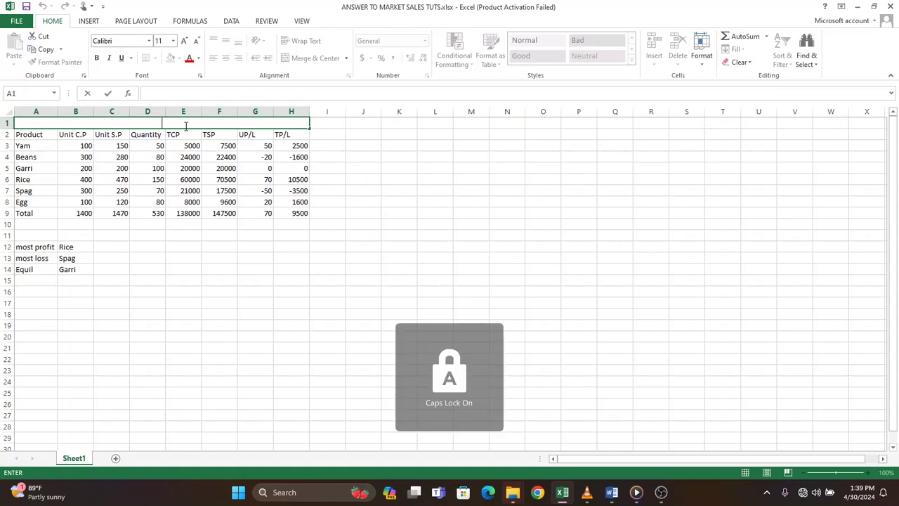
text(IJEOMA)
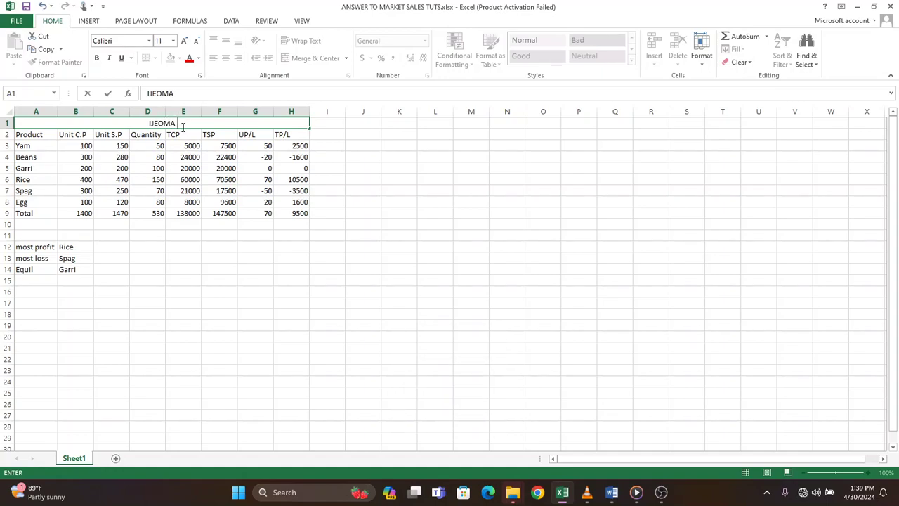
text( SALES ANALYSIS)
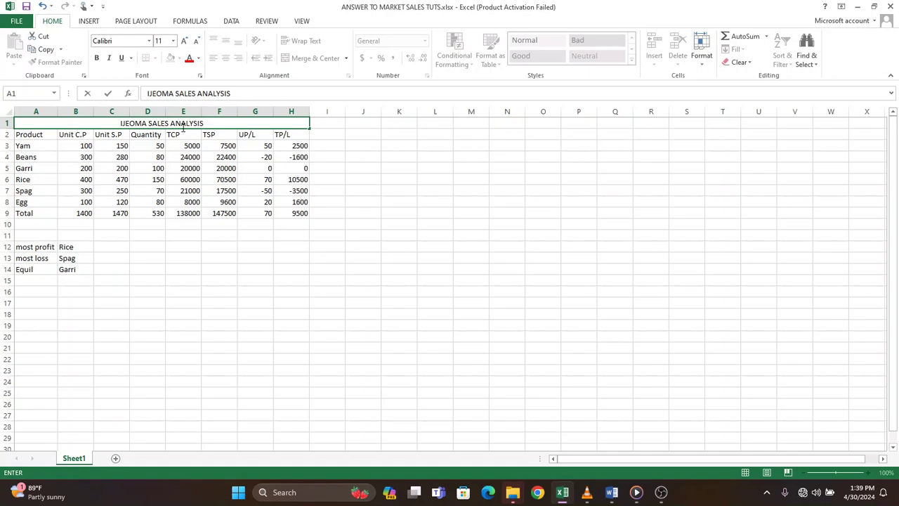
click(222, 136)
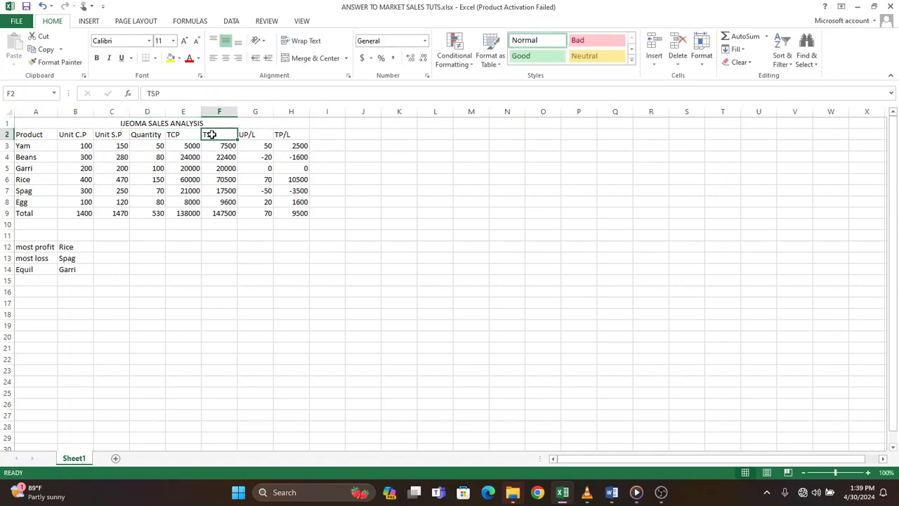
Apply all borders to the sales table, from the title row through the Total row (A1:H9)
click(144, 125)
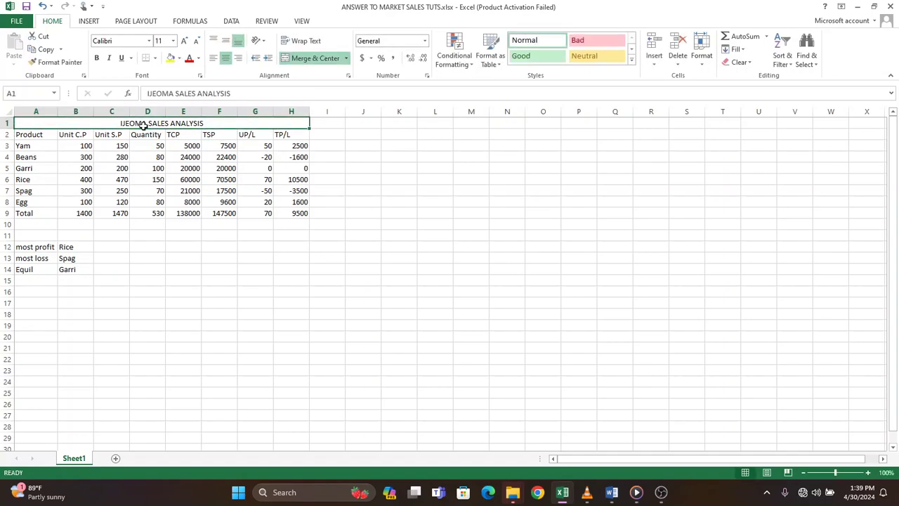
drag(30, 126, 179, 209)
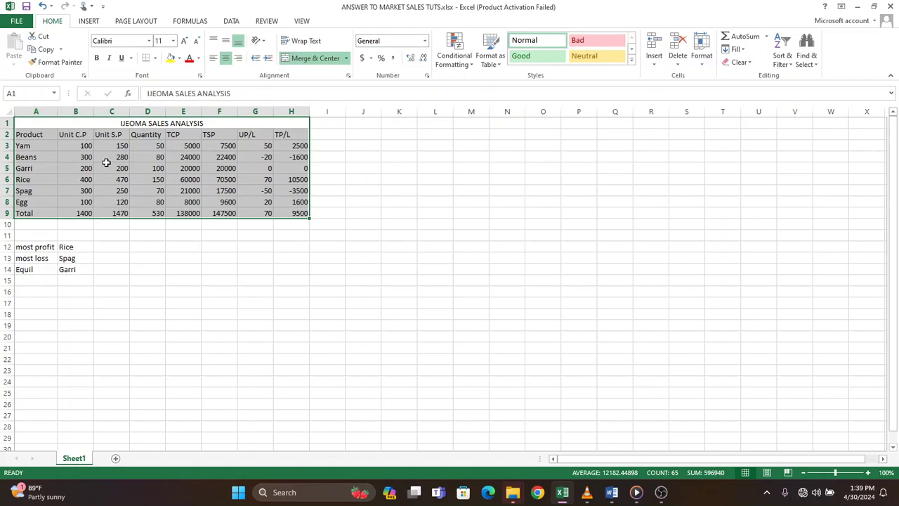
click(156, 60)
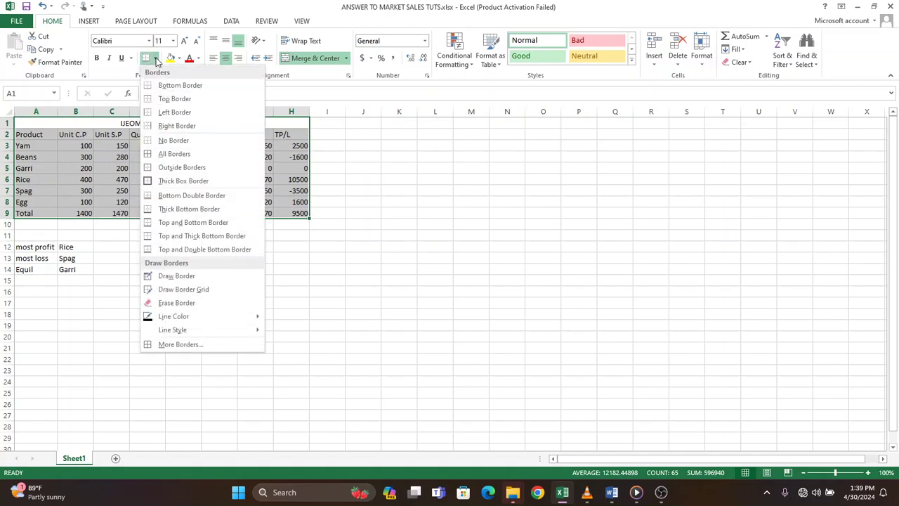
click(173, 154)
click(161, 247)
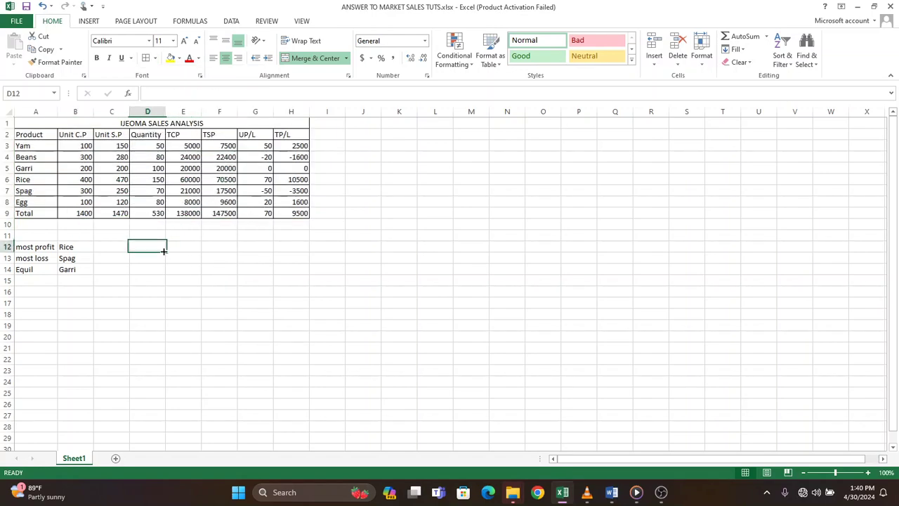
Fill the merged title cell with yellow and make its text bold
click(32, 122)
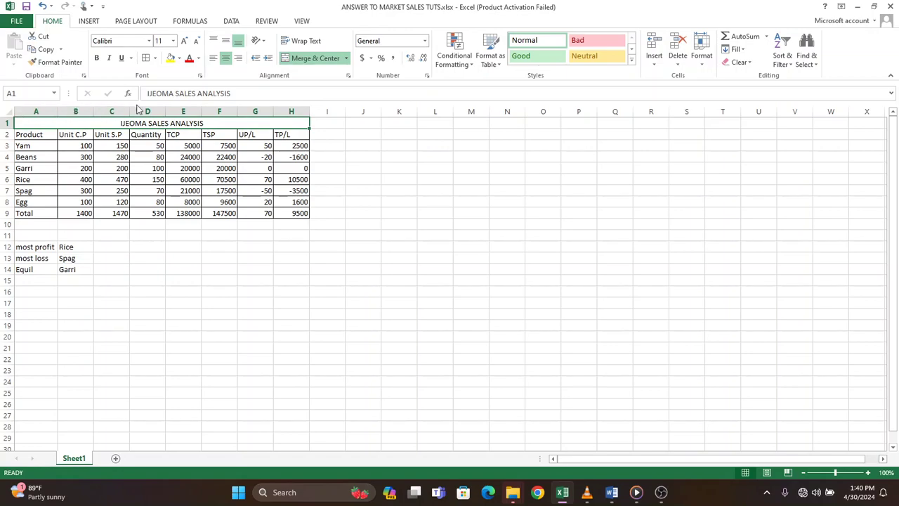
click(181, 59)
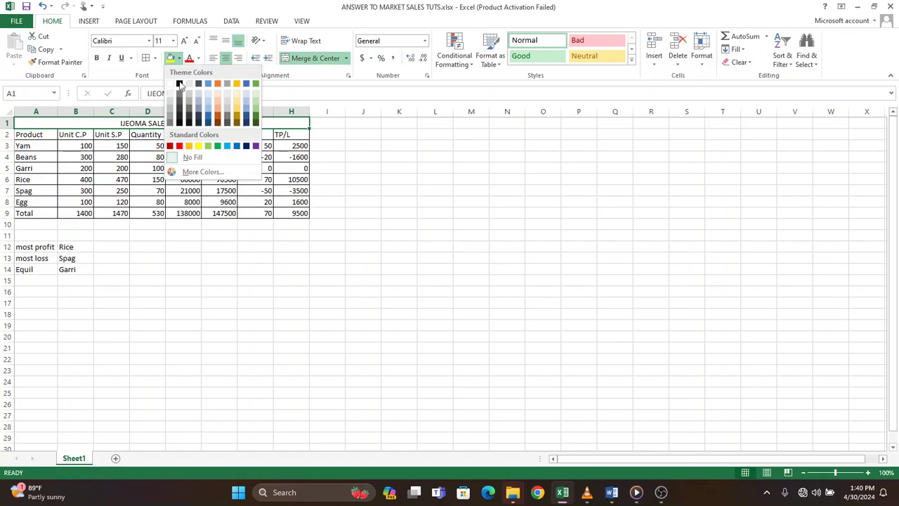
click(198, 146)
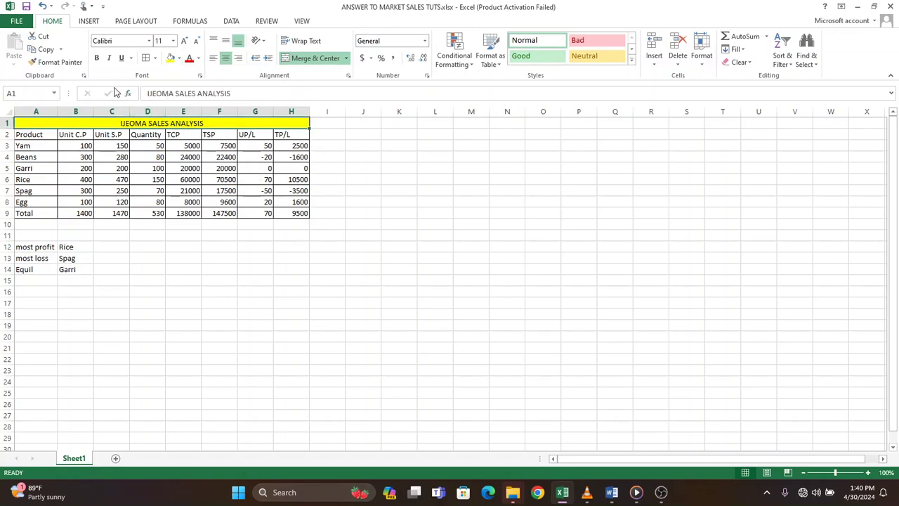
click(97, 58)
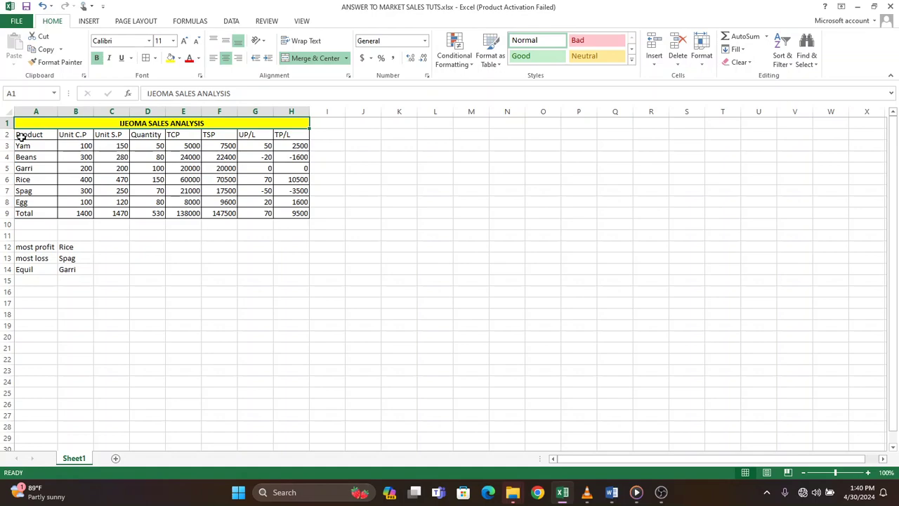
Fill the "Total" label cell A9 with yellow and make its text bold
click(32, 214)
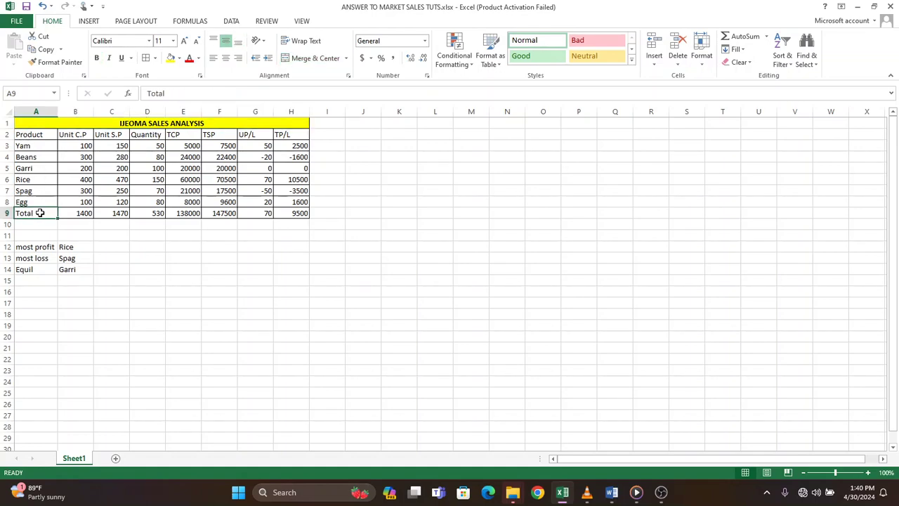
click(179, 58)
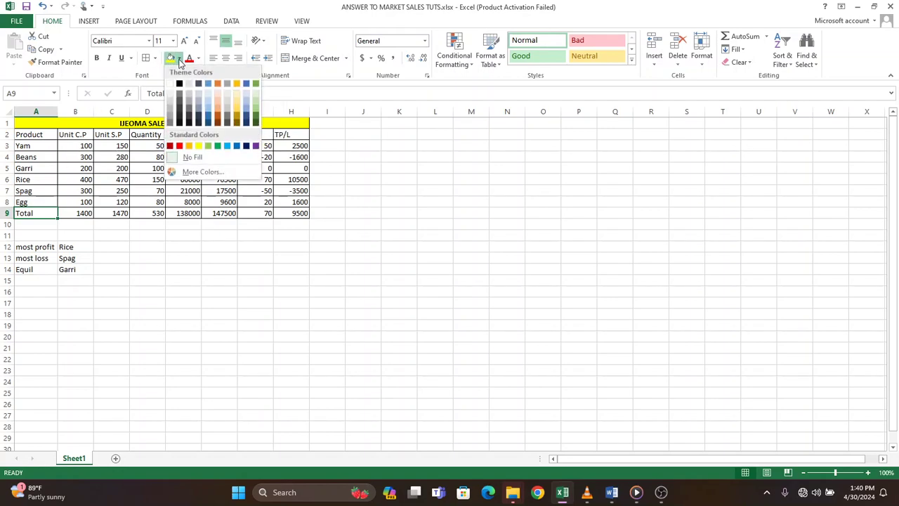
click(199, 146)
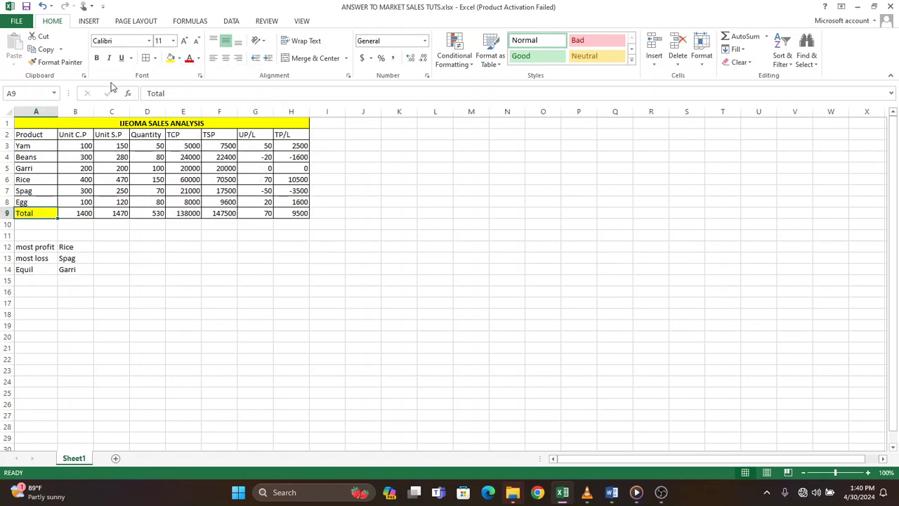
click(99, 59)
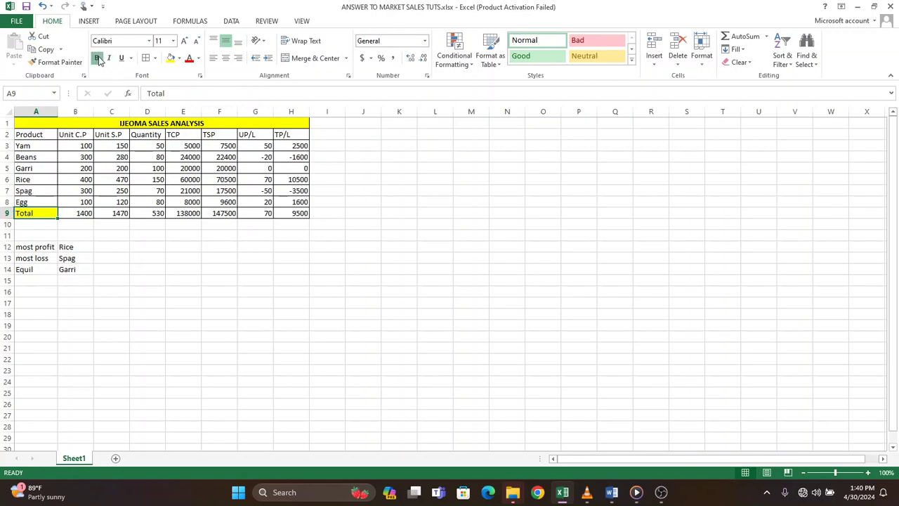
click(117, 259)
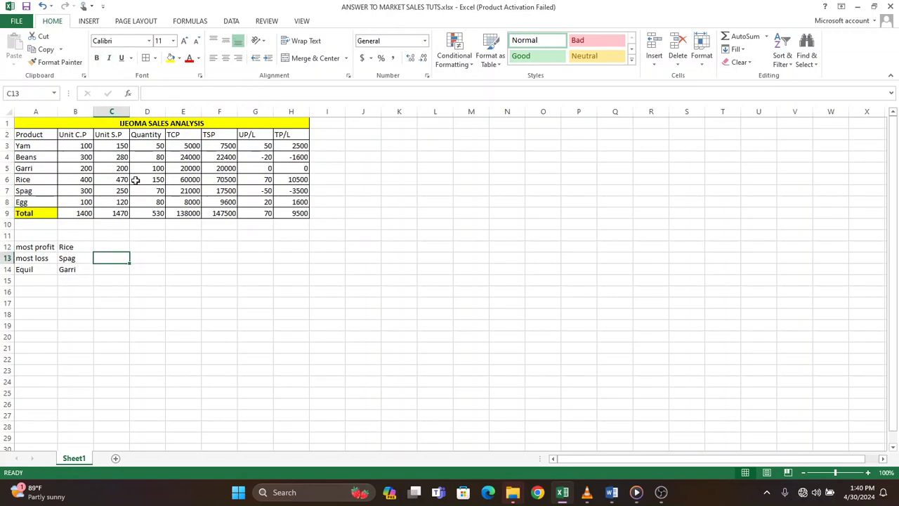